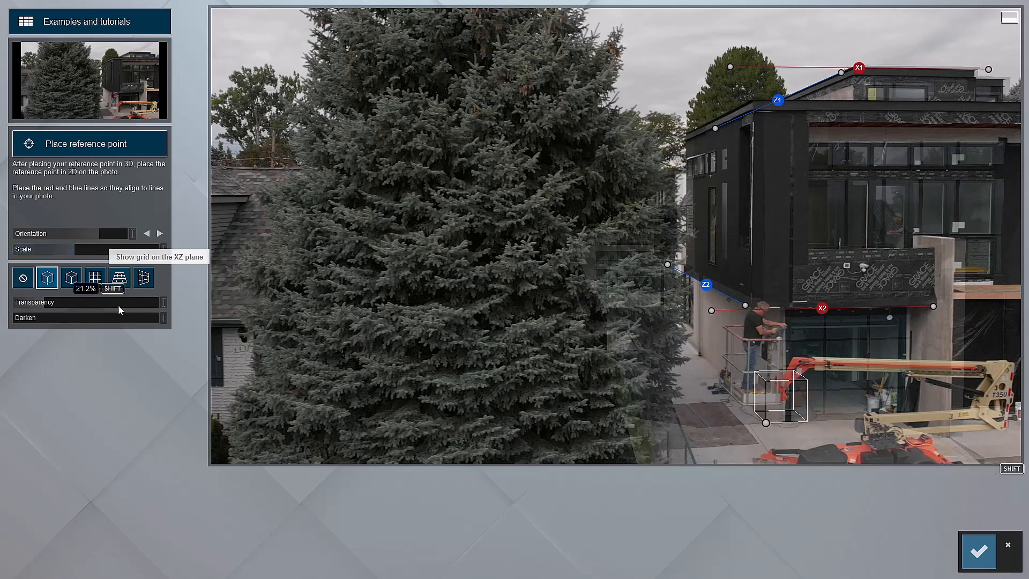
# Vary the photo-match overlay transparency to compare the 3D house with the building in the photo
pyautogui.moveTo(45, 306); pyautogui.dragTo(75, 322)
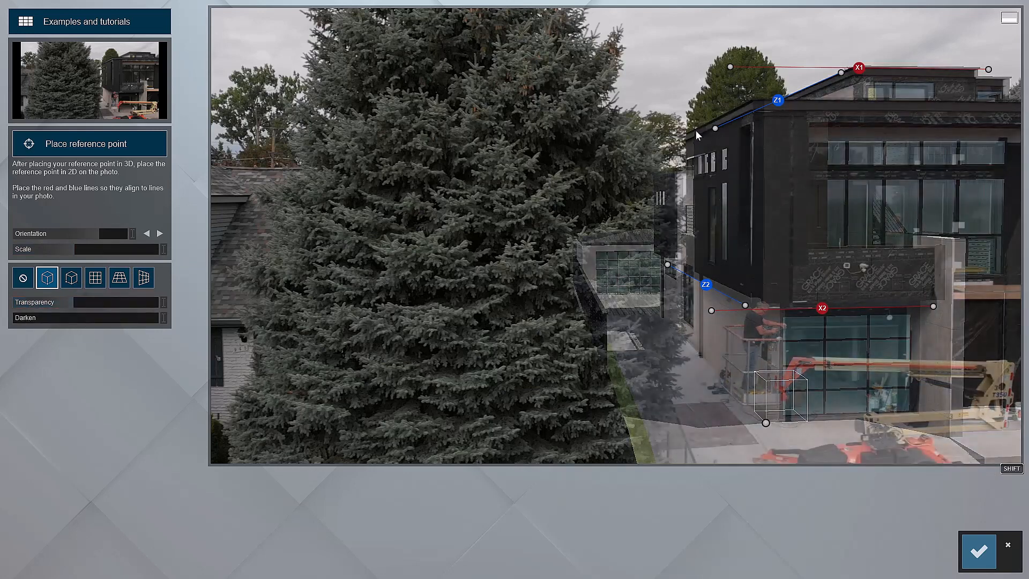
pyautogui.moveTo(125, 318); pyautogui.dragTo(3, 309)
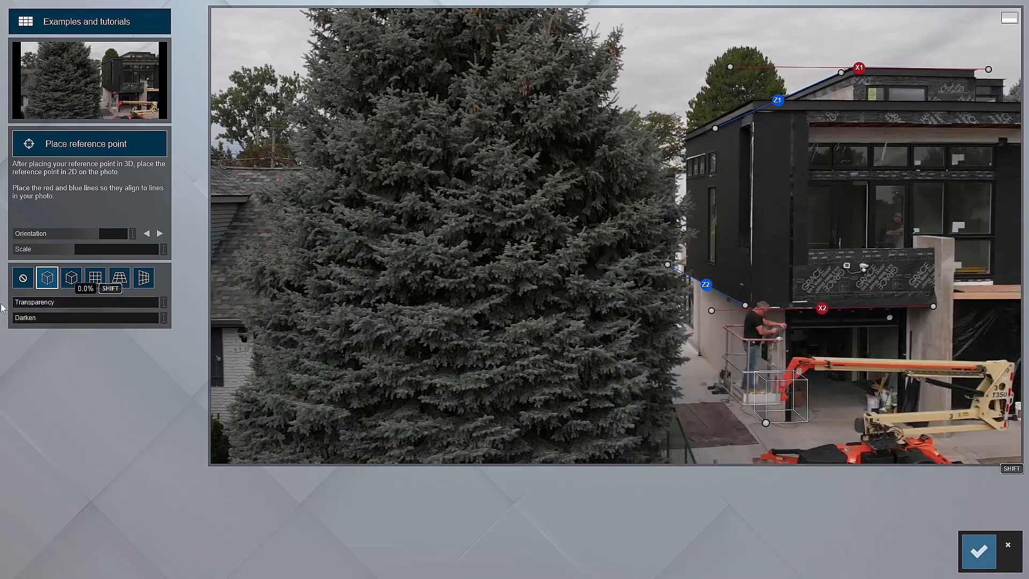
pyautogui.moveTo(3, 308); pyautogui.dragTo(142, 318)
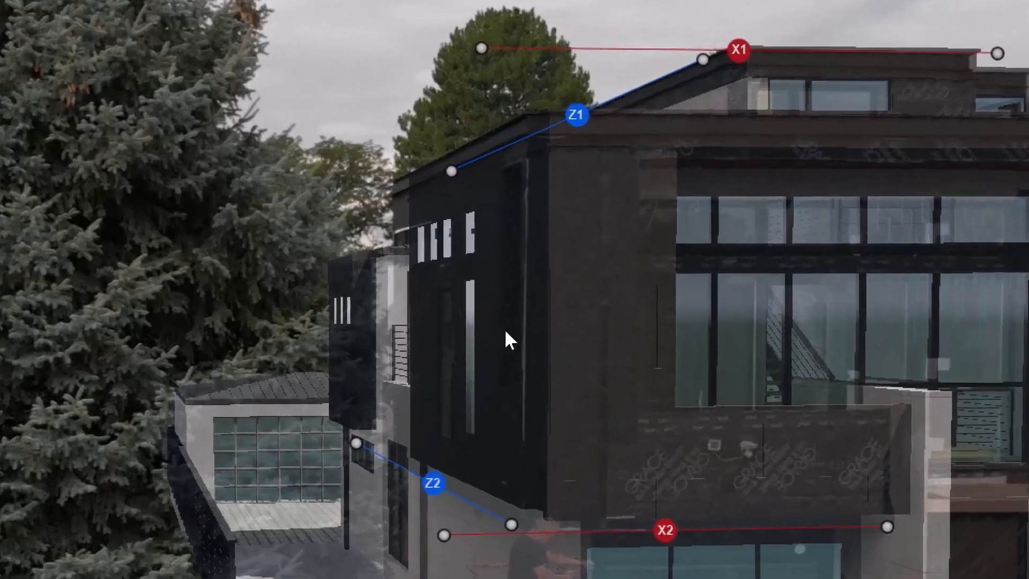
# Fine-tune one end each of the Z1 and X2 guide lines and the model scale against the photo
pyautogui.moveTo(452, 173); pyautogui.dragTo(444, 155)
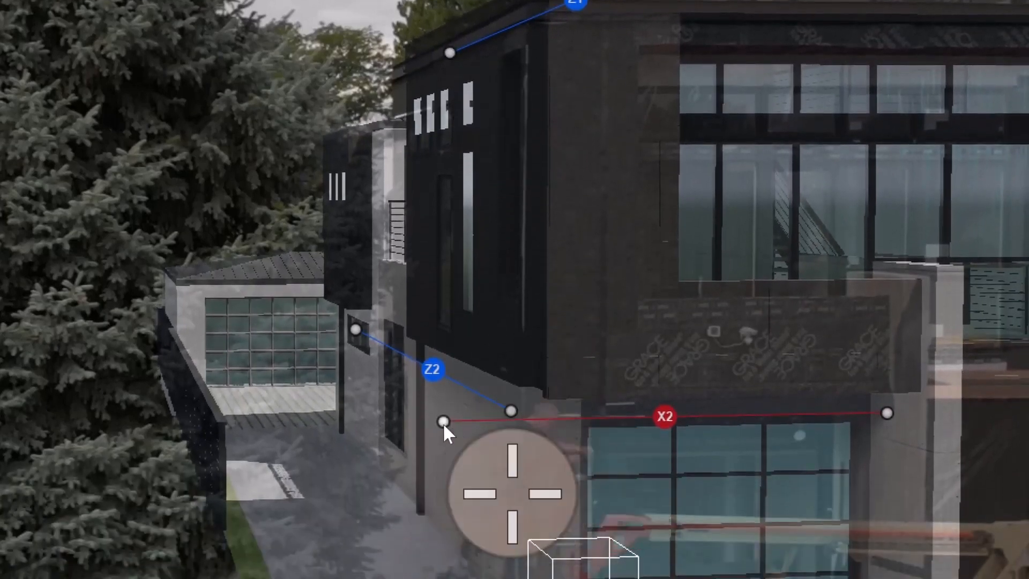
pyautogui.moveTo(442, 422)
pyautogui.mouseDown()
pyautogui.moveTo(434, 416)
pyautogui.moveTo(447, 428)
pyautogui.mouseUp()
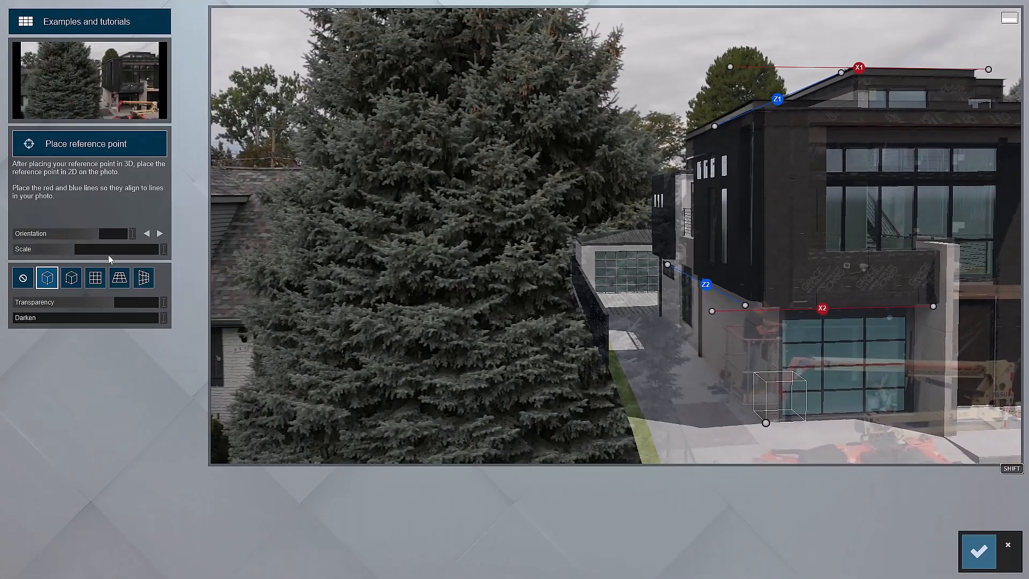
pyautogui.moveTo(78, 254); pyautogui.dragTo(162, 263)
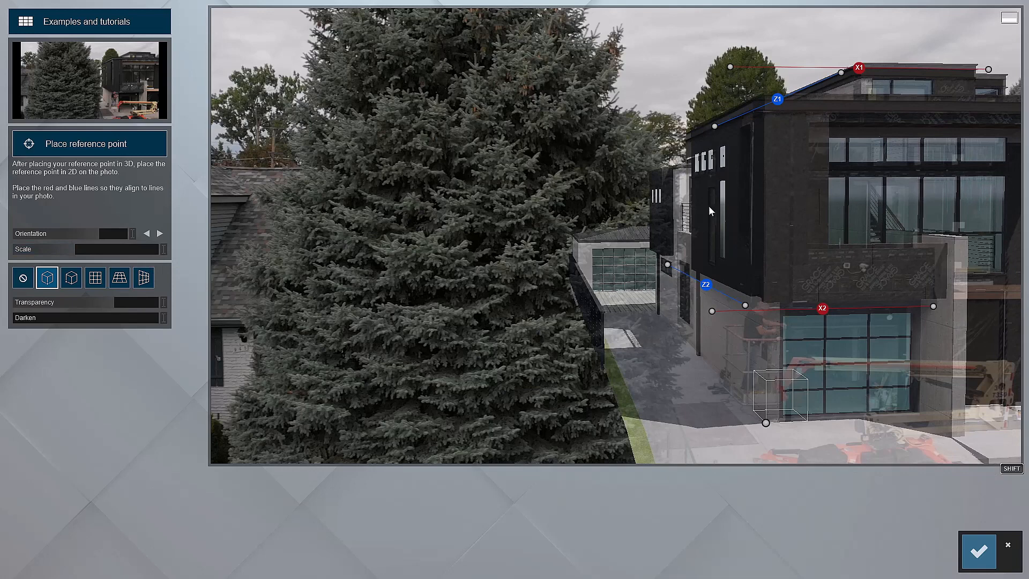
# Accept the photo match and store the camera in photo slot 1
pyautogui.click(978, 556)
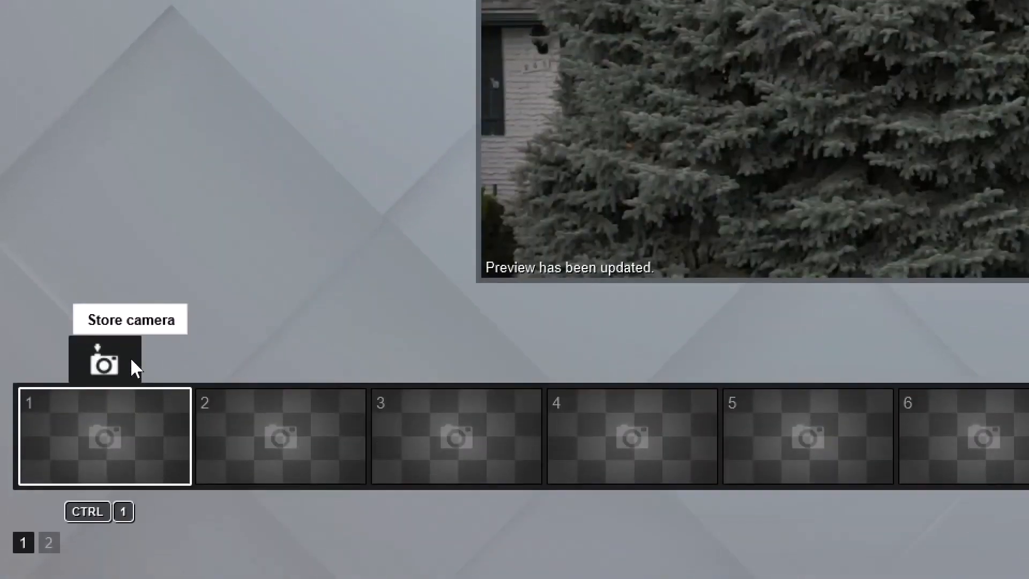
pyautogui.click(131, 360)
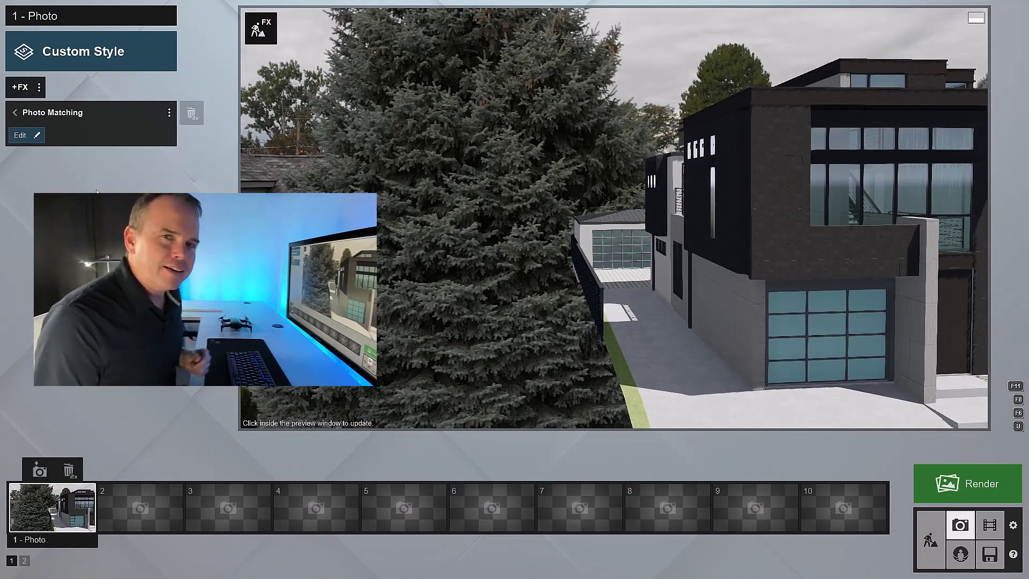
# Load the saved effect file 22_Photomatch Settings.lme into photo 1's effect list
pyautogui.click(78, 112)
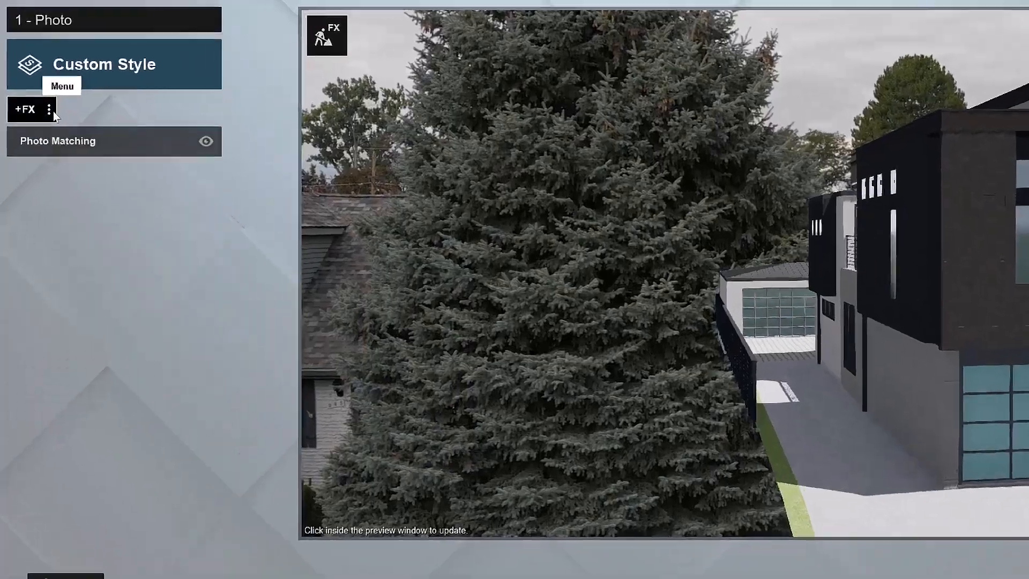
pyautogui.click(39, 87)
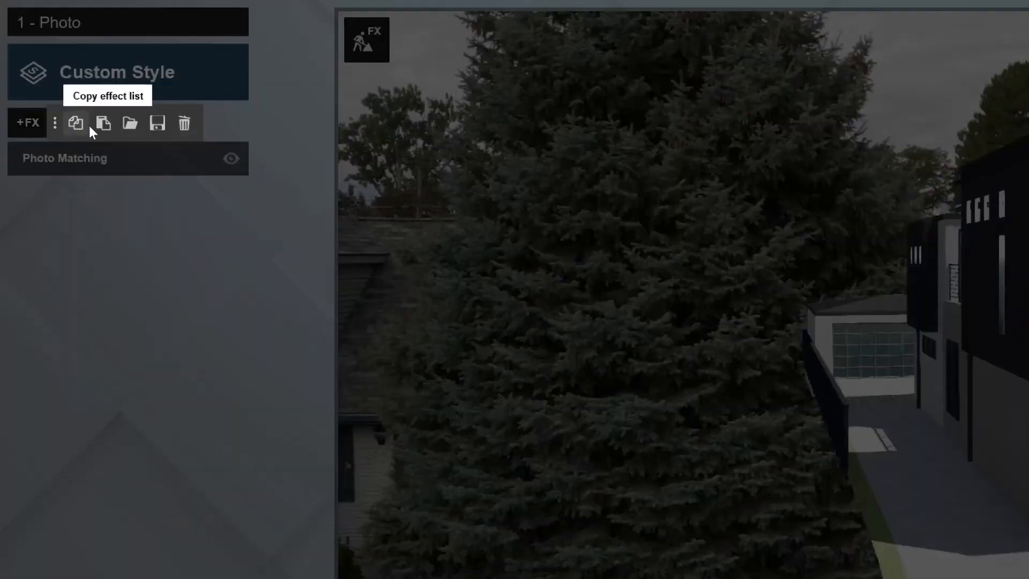
pyautogui.click(131, 123)
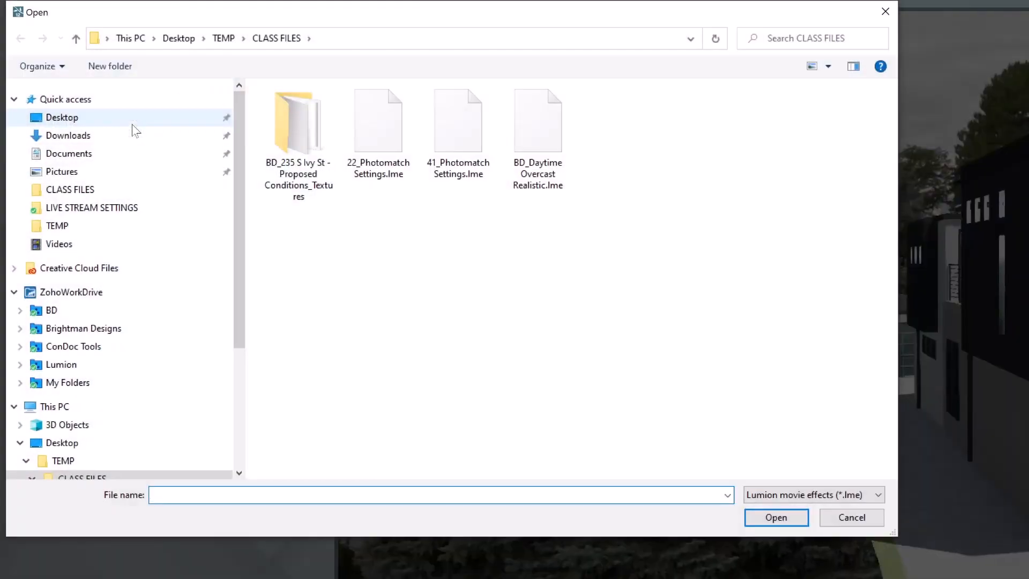
pyautogui.click(376, 179)
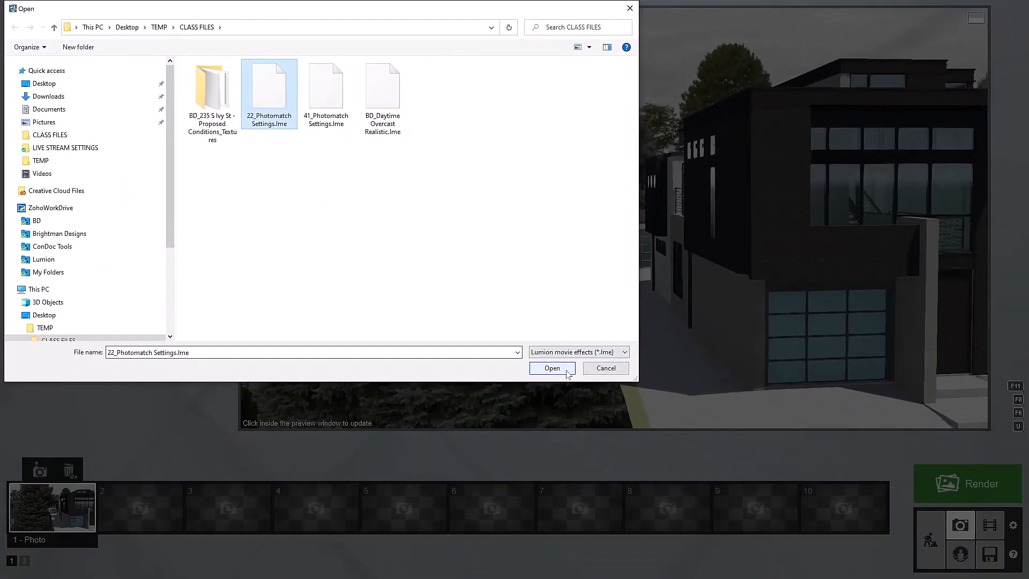
pyautogui.click(776, 517)
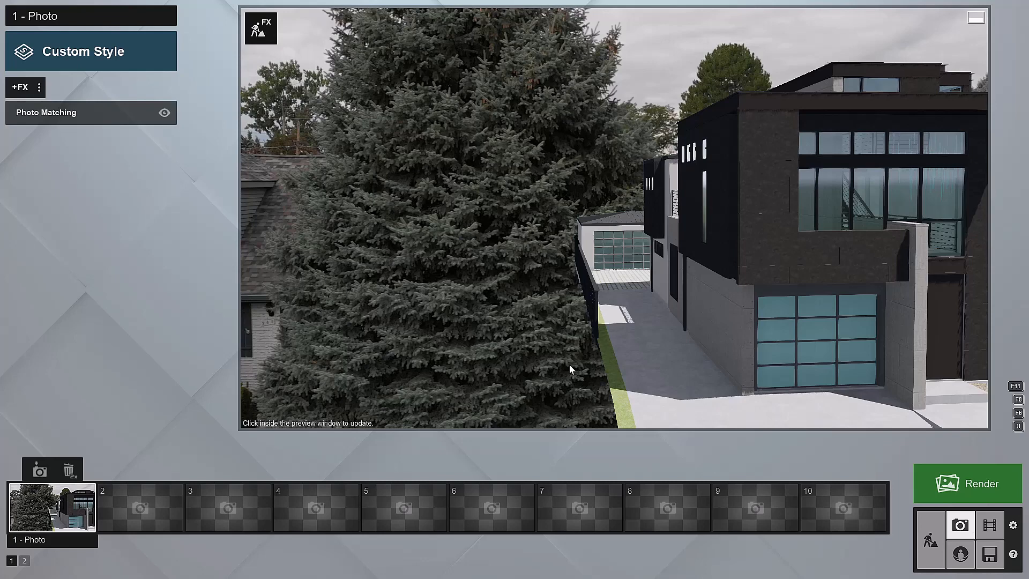
# Review the loaded photo match by making the model overlay more visible over the photo, and close the editor
pyautogui.click(74, 114)
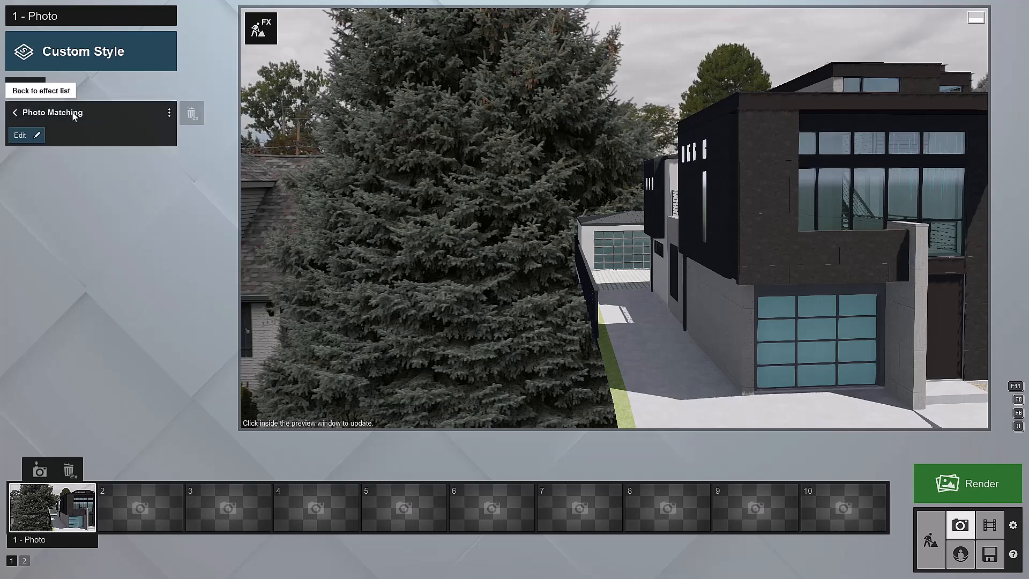
pyautogui.click(32, 135)
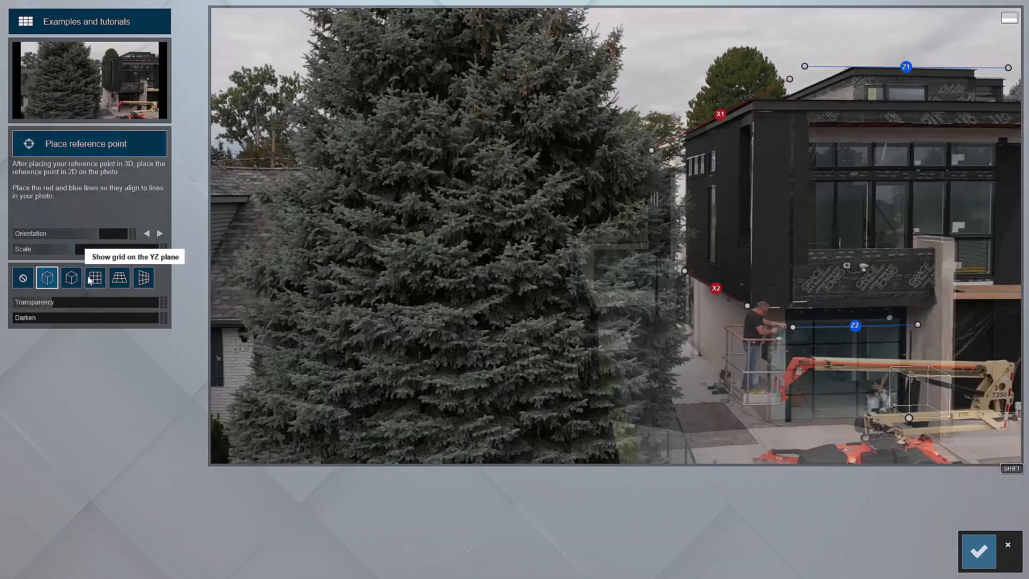
pyautogui.moveTo(55, 304); pyautogui.dragTo(141, 325)
pyautogui.click(978, 551)
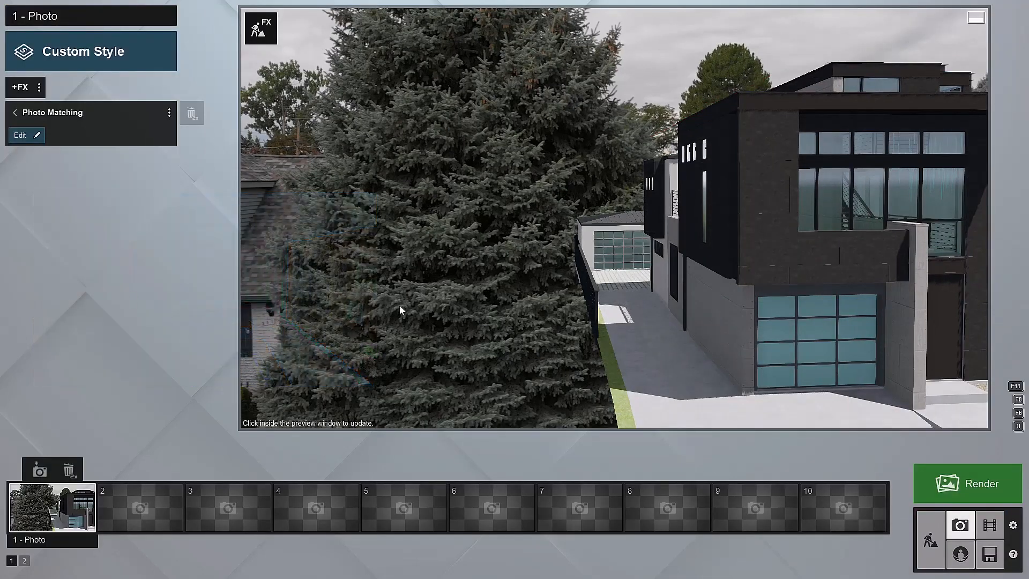
# Switch to empty photo slot 2 and move the camera around to face the house's front entrance and white volume
pyautogui.click(147, 503)
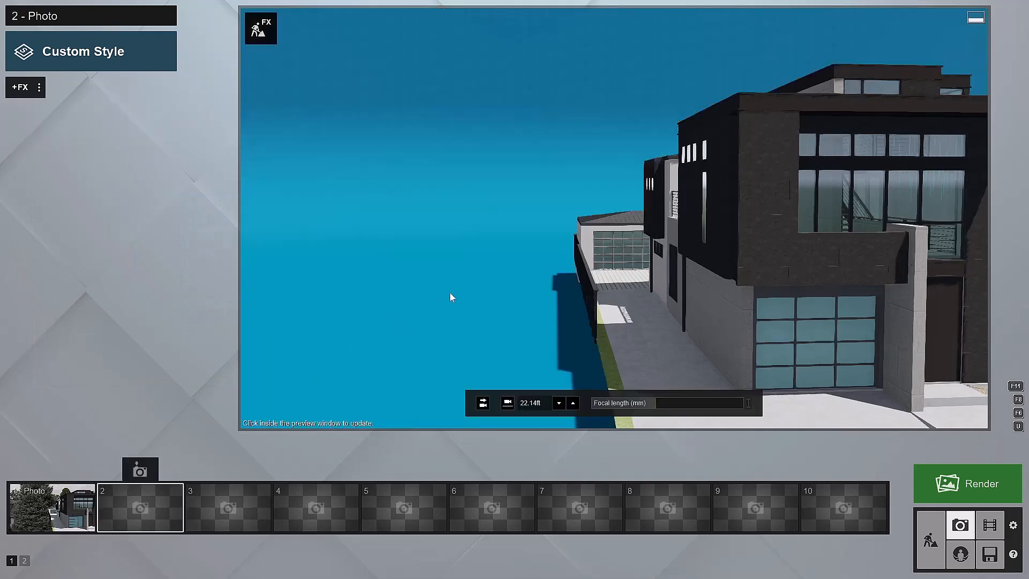
pyautogui.moveTo(451, 297); pyautogui.dragTo(482, 297, button='right')
pyautogui.press('d')
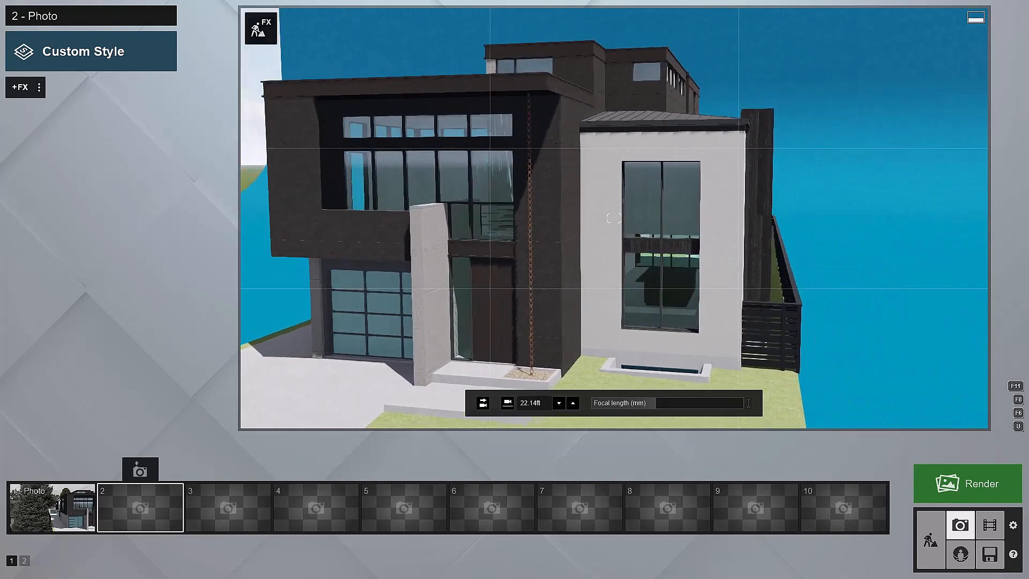
pyautogui.moveTo(501, 247); pyautogui.dragTo(483, 246, button='right')
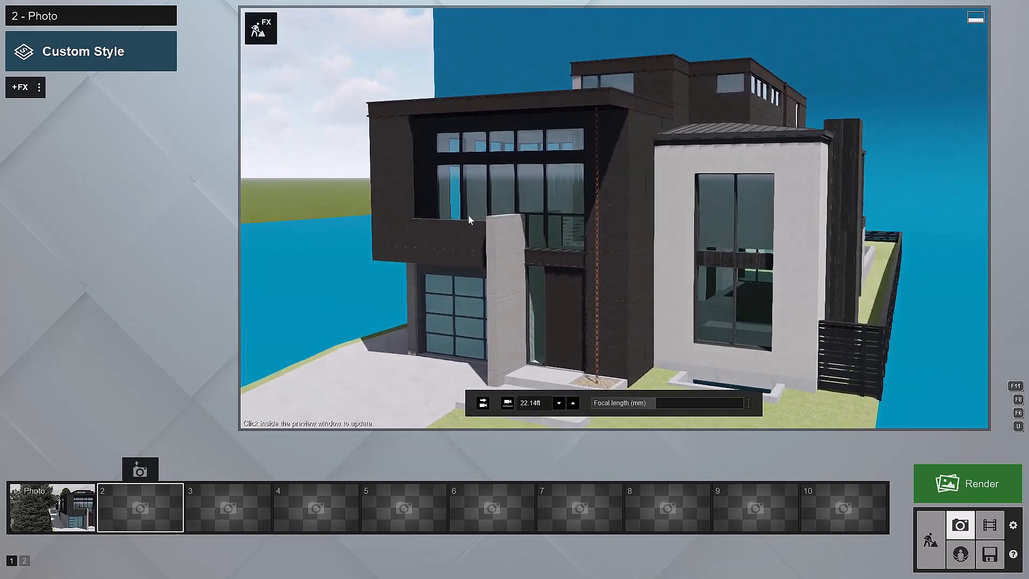
# Add the Photo Matching effect to photo 2 and load 41.jpg as its background photo
pyautogui.click(21, 87)
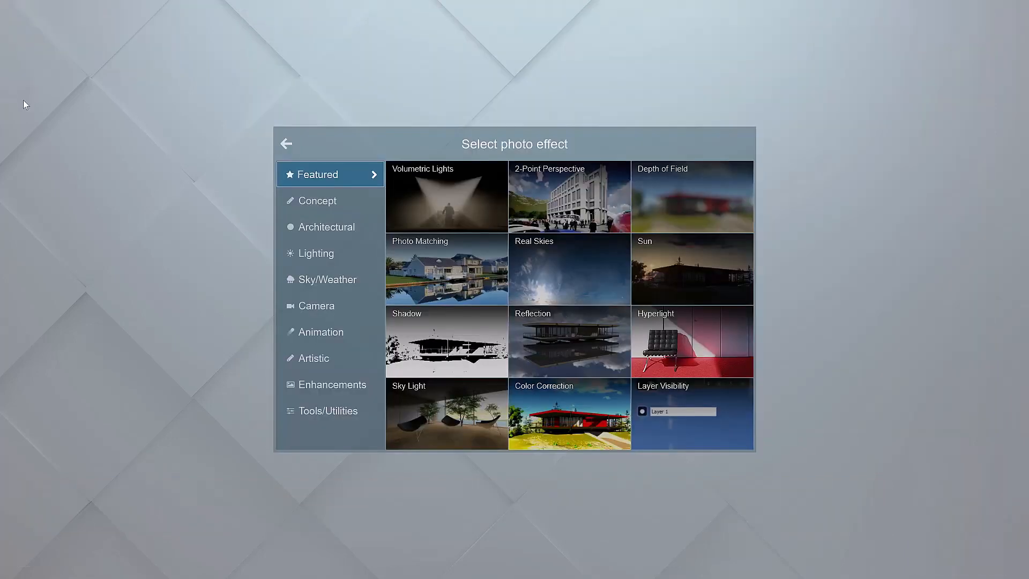
pyautogui.click(471, 271)
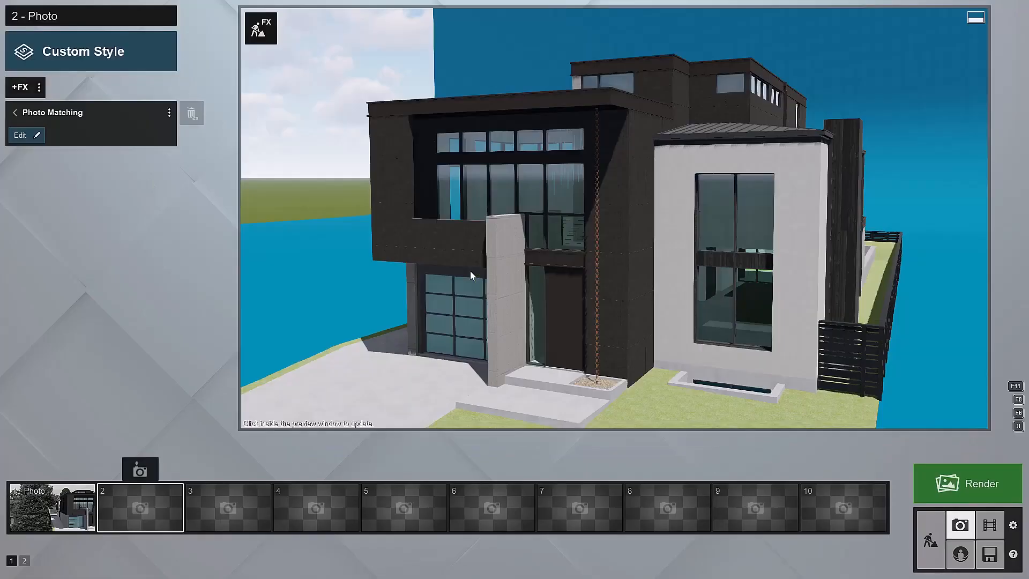
pyautogui.click(27, 135)
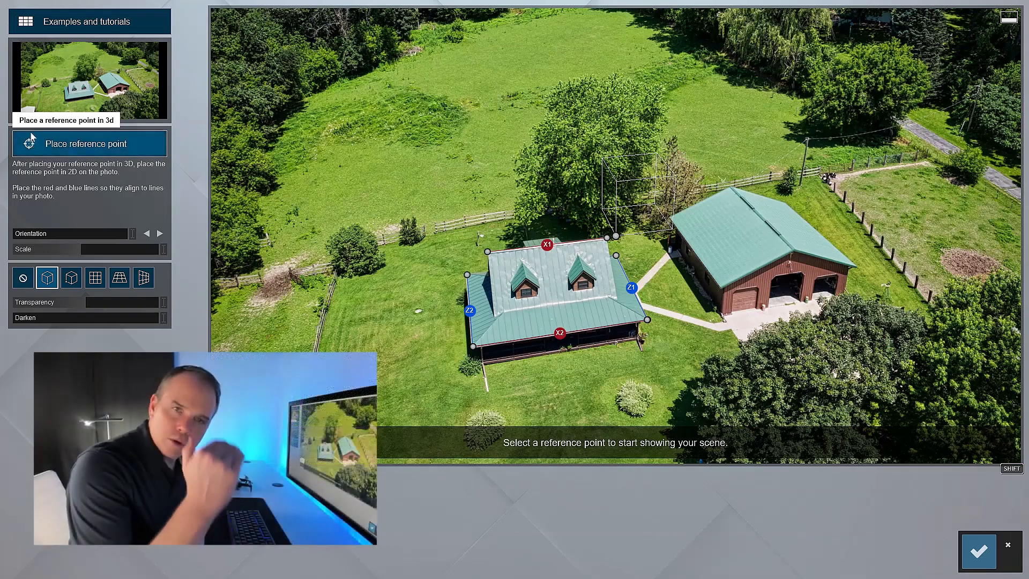
pyautogui.click(101, 89)
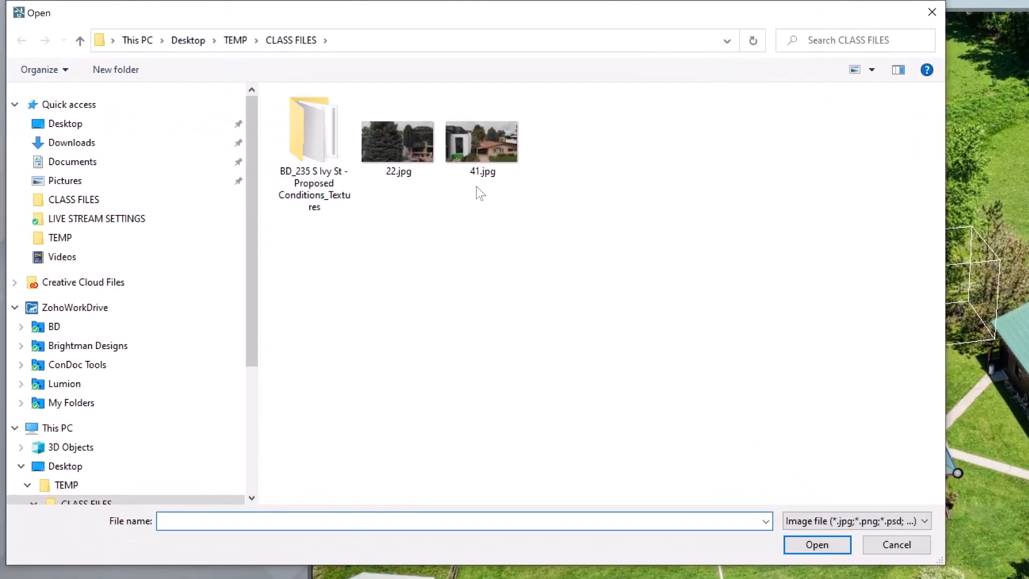
pyautogui.click(491, 161)
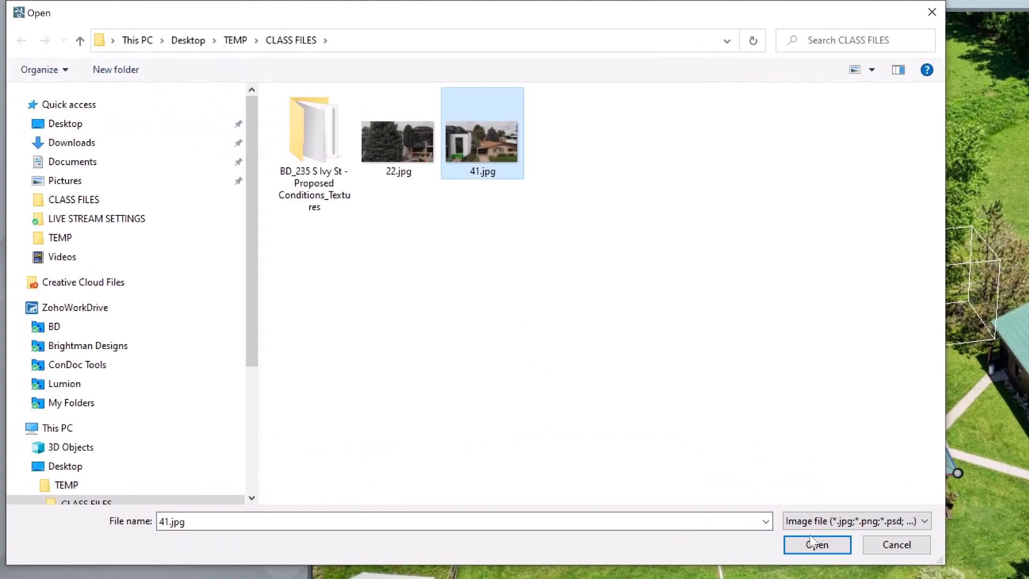
pyautogui.click(829, 549)
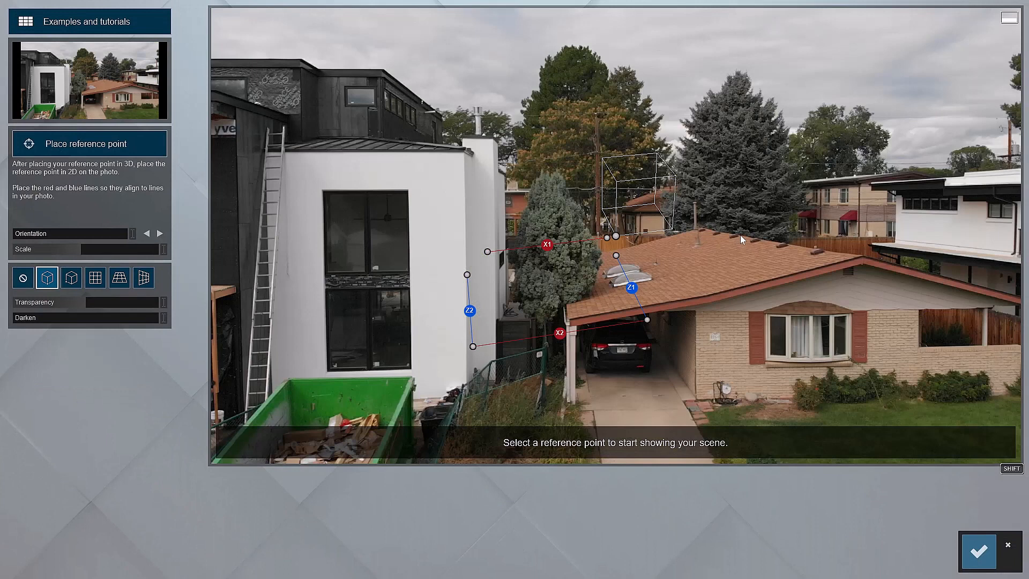
# Place the 3D reference point at the base of the white volume's front corner beside the fence and accept it
pyautogui.click(135, 153)
pyautogui.scroll(-6, 662, 318)
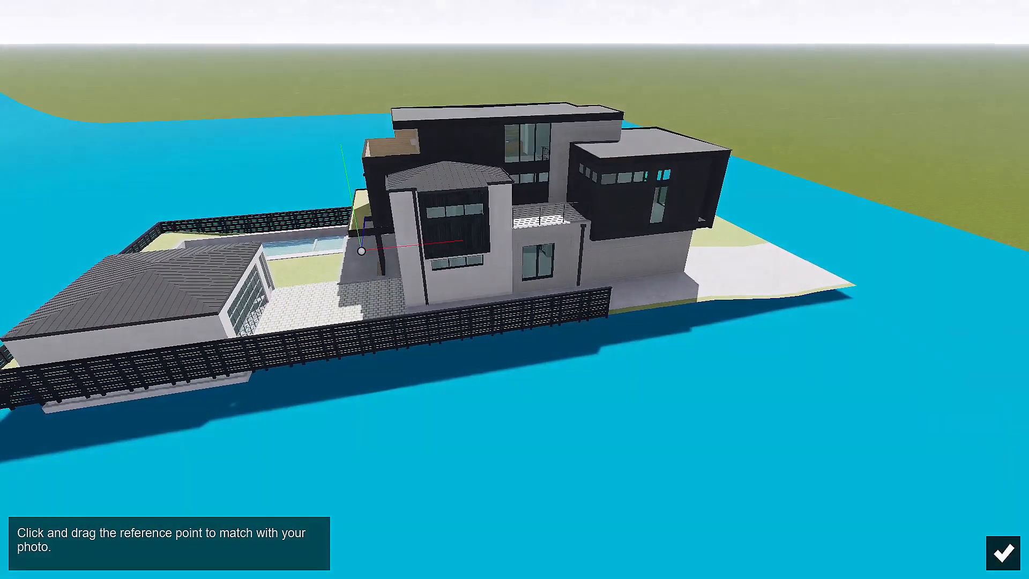
pyautogui.press('d')
pyautogui.moveTo(663, 319); pyautogui.dragTo(573, 318, button='right')
pyautogui.scroll(5, 683, 322)
pyautogui.moveTo(712, 324); pyautogui.dragTo(684, 322, button='right')
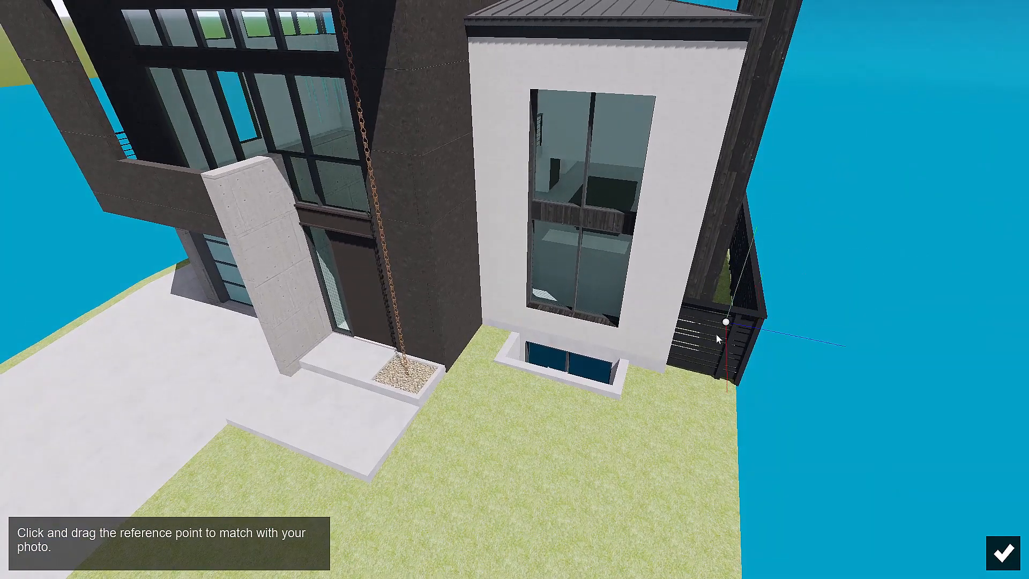
pyautogui.moveTo(724, 323); pyautogui.dragTo(663, 374)
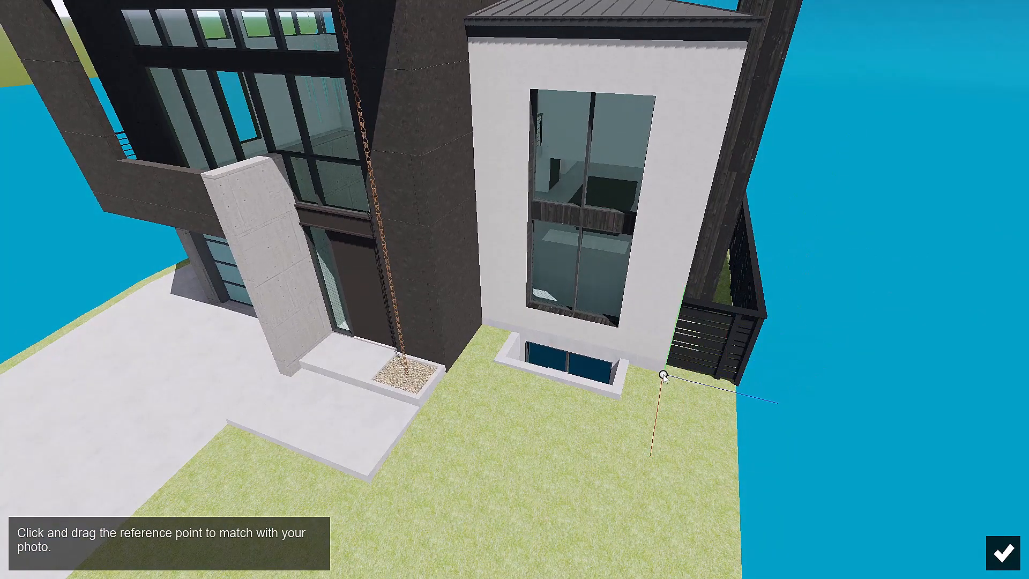
pyautogui.moveTo(745, 410); pyautogui.dragTo(681, 249, button='right')
pyautogui.press('e')
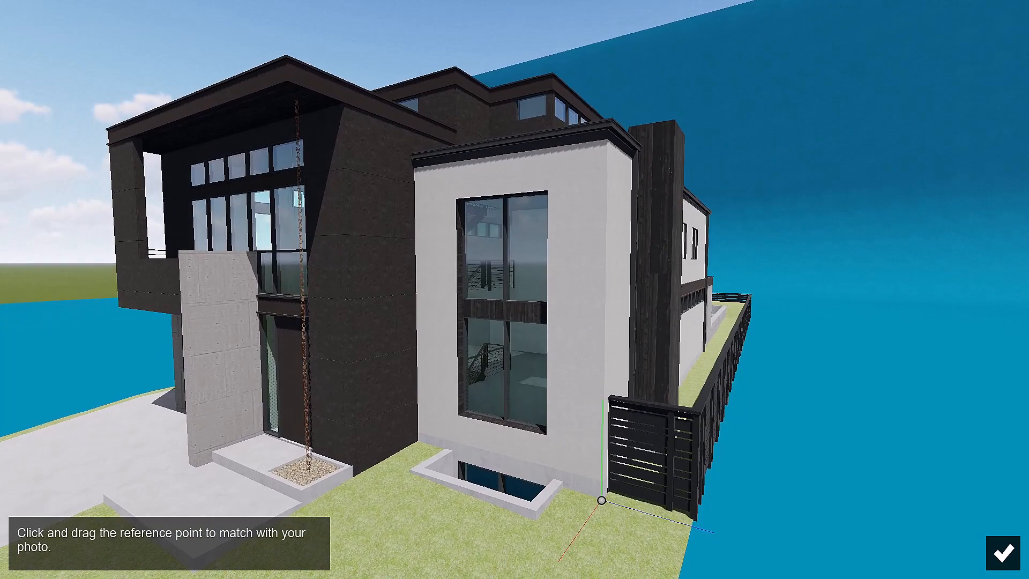
pyautogui.click(1005, 552)
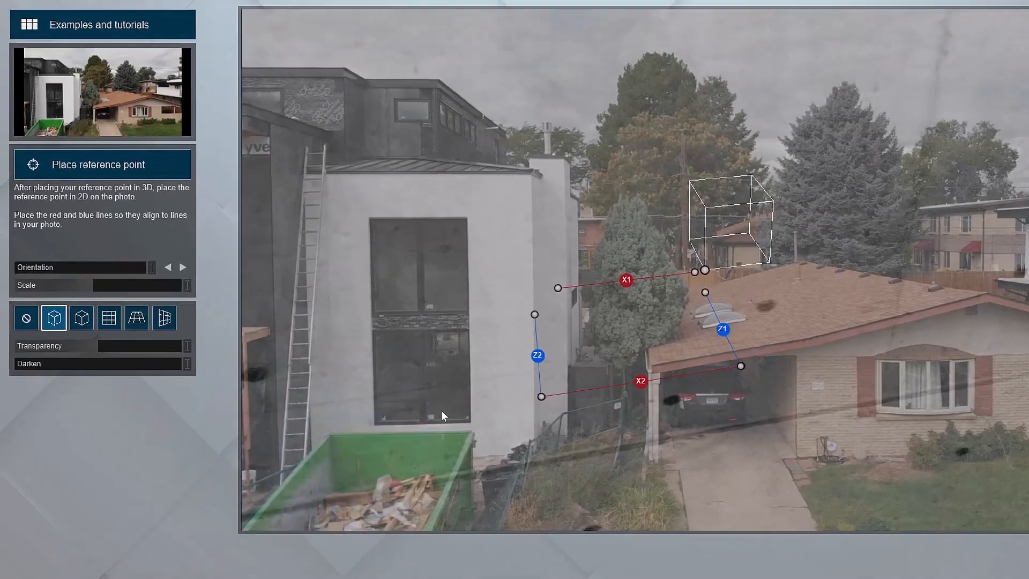
# Hide the model overlay and place the photo's reference point at the base of the white building's front corner
pyautogui.moveTo(83, 302)
pyautogui.moveTo(137, 496); pyautogui.dragTo(24, 498)
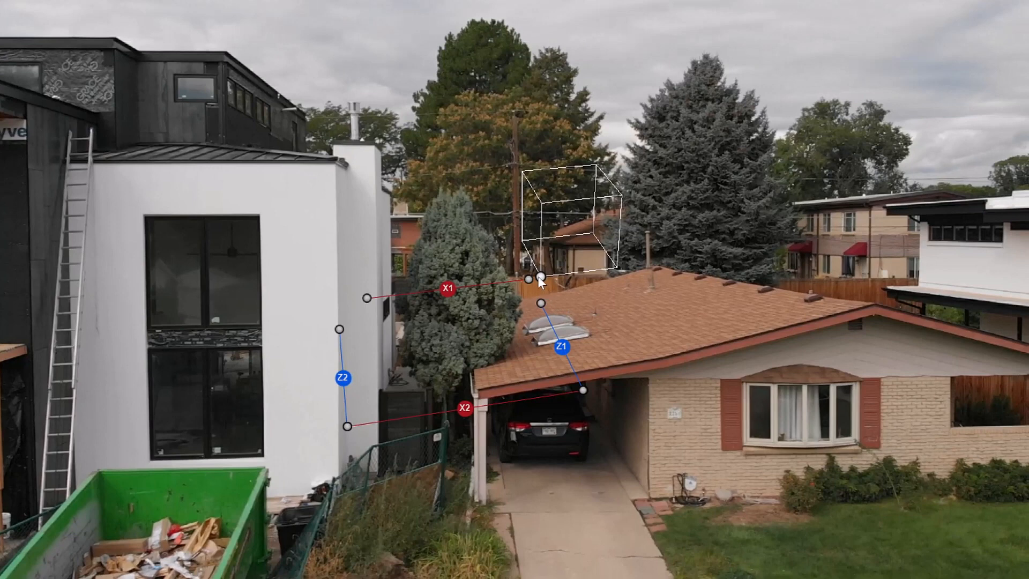
pyautogui.moveTo(643, 300); pyautogui.dragTo(518, 419)
pyautogui.moveTo(420, 386); pyautogui.dragTo(338, 493)
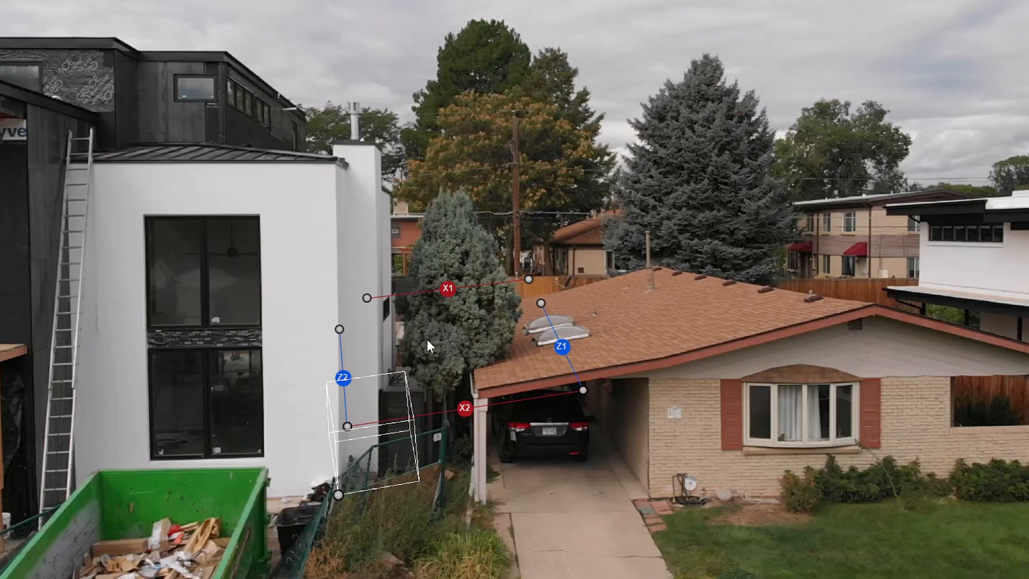
# Align line X1 with the dark upper volume's receding roof edge and line X2 with the white volume's receding roof edge
pyautogui.moveTo(365, 299); pyautogui.dragTo(226, 52)
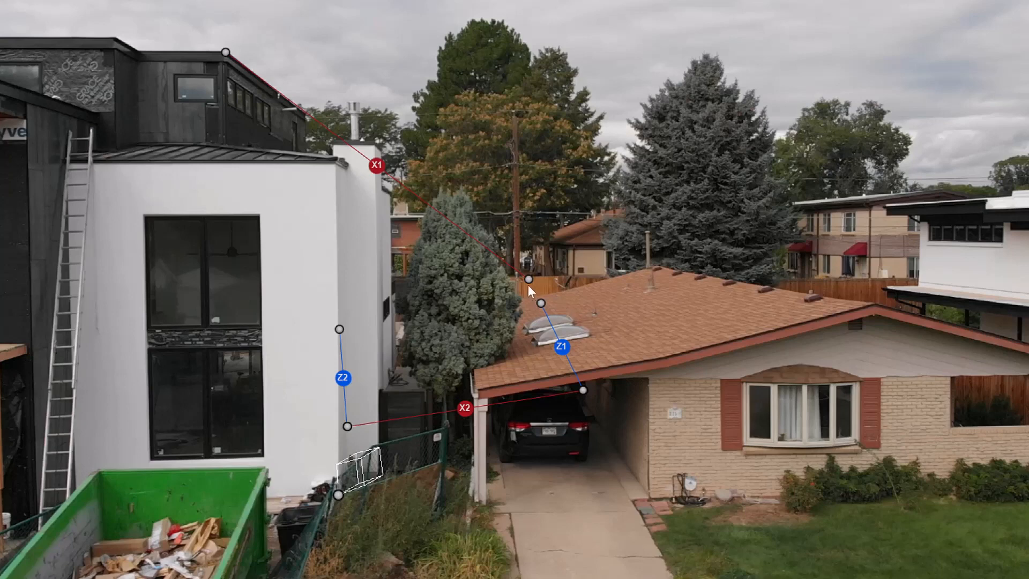
pyautogui.moveTo(528, 282); pyautogui.dragTo(343, 143)
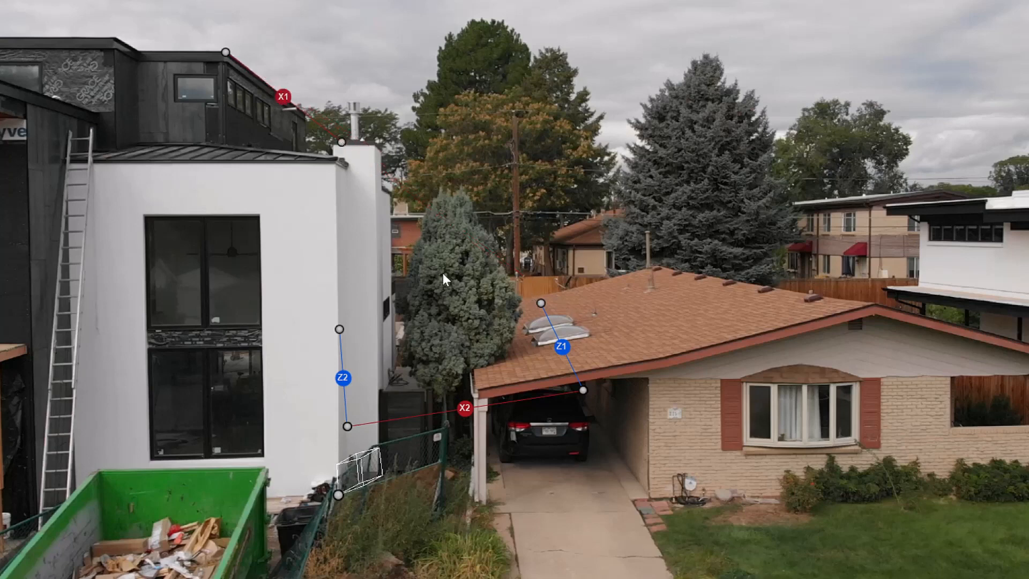
pyautogui.moveTo(347, 427); pyautogui.dragTo(338, 172)
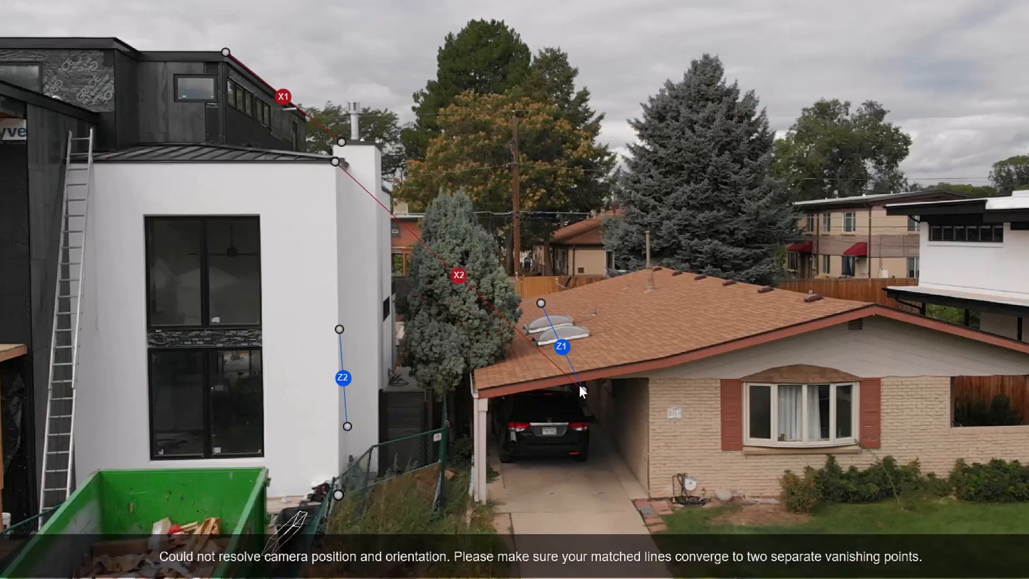
pyautogui.moveTo(580, 386); pyautogui.dragTo(422, 210)
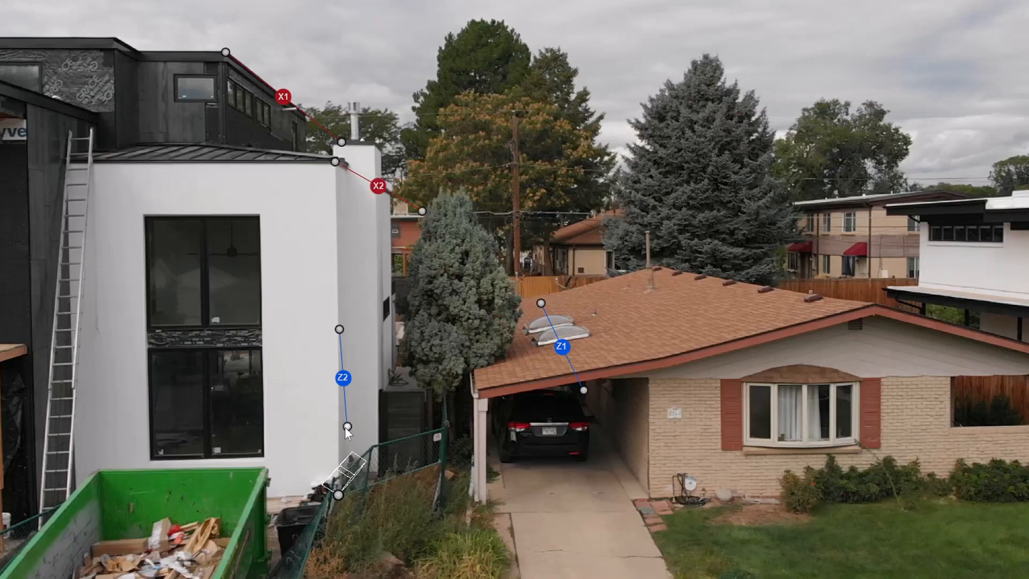
# Align line Z2 with the bottom edge of the white volume's tall window and line Z1 with the dark volume's front roof edge
pyautogui.moveTo(346, 426); pyautogui.dragTo(153, 460)
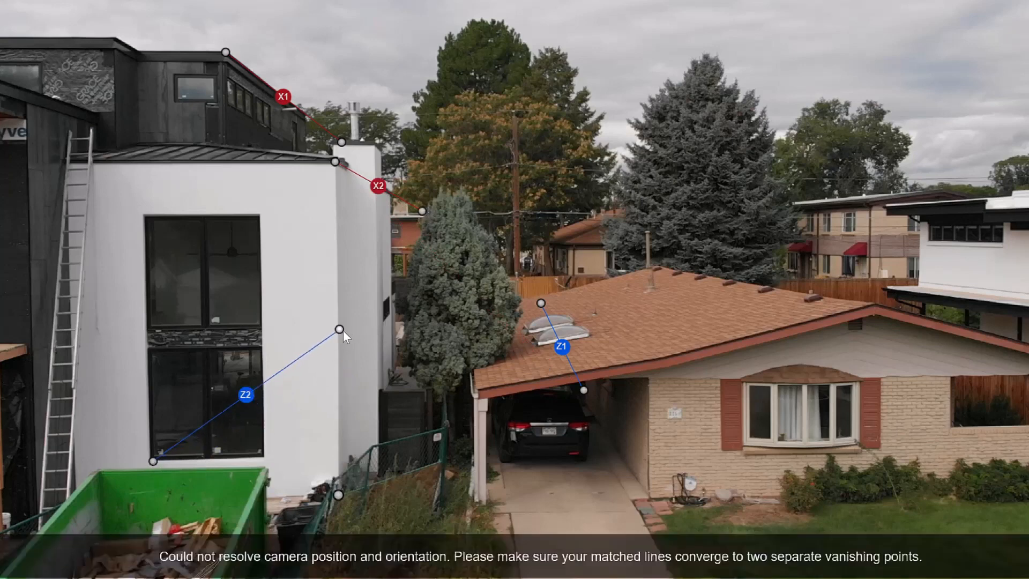
pyautogui.moveTo(343, 330); pyautogui.dragTo(273, 458)
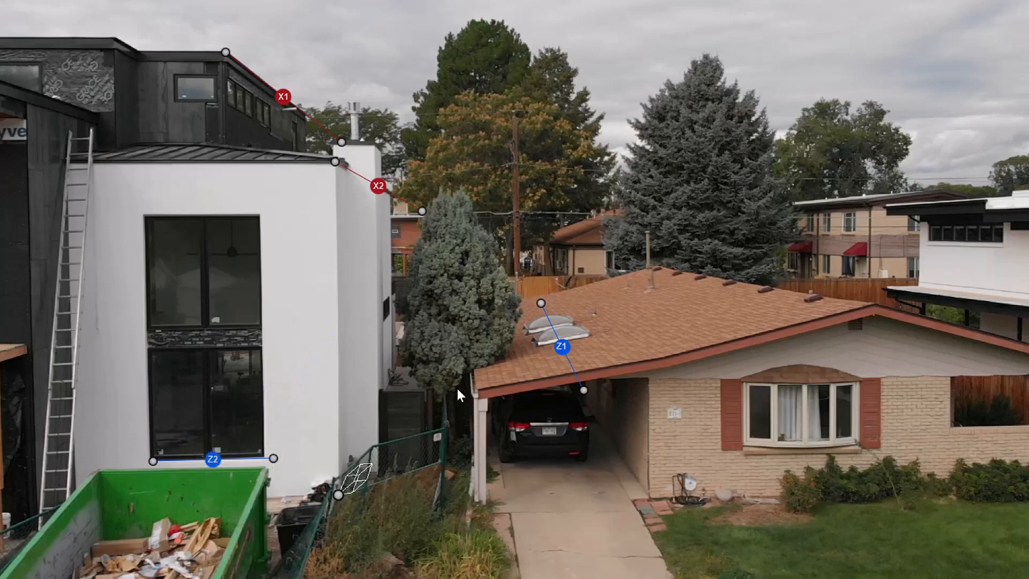
pyautogui.moveTo(539, 303); pyautogui.dragTo(8, 38)
pyautogui.moveTo(584, 389); pyautogui.dragTo(151, 38)
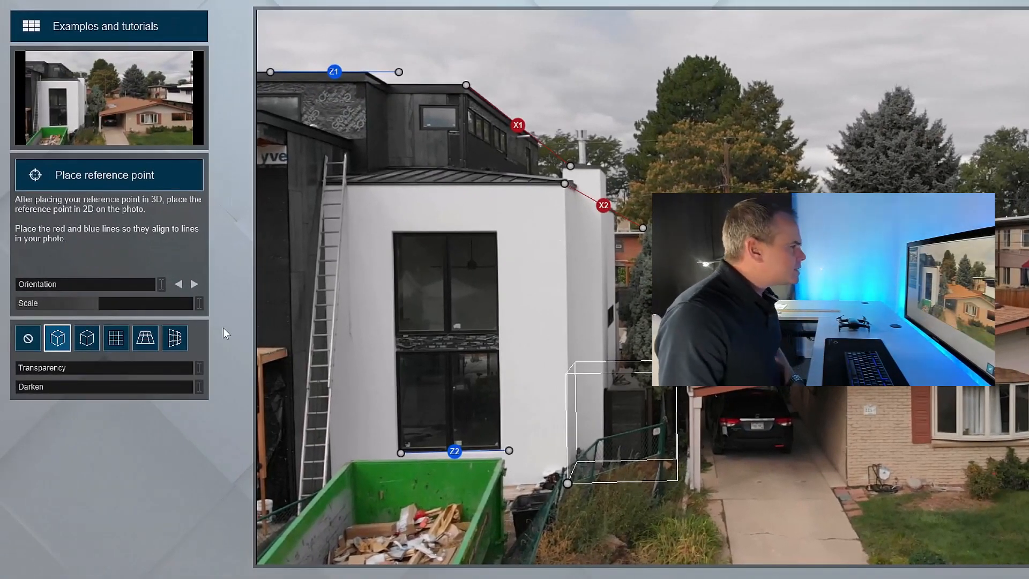
# Make the model overlay semi-transparent and adjust its orientation and scale to fit the house in the photo
pyautogui.moveTo(42, 368); pyautogui.dragTo(104, 375)
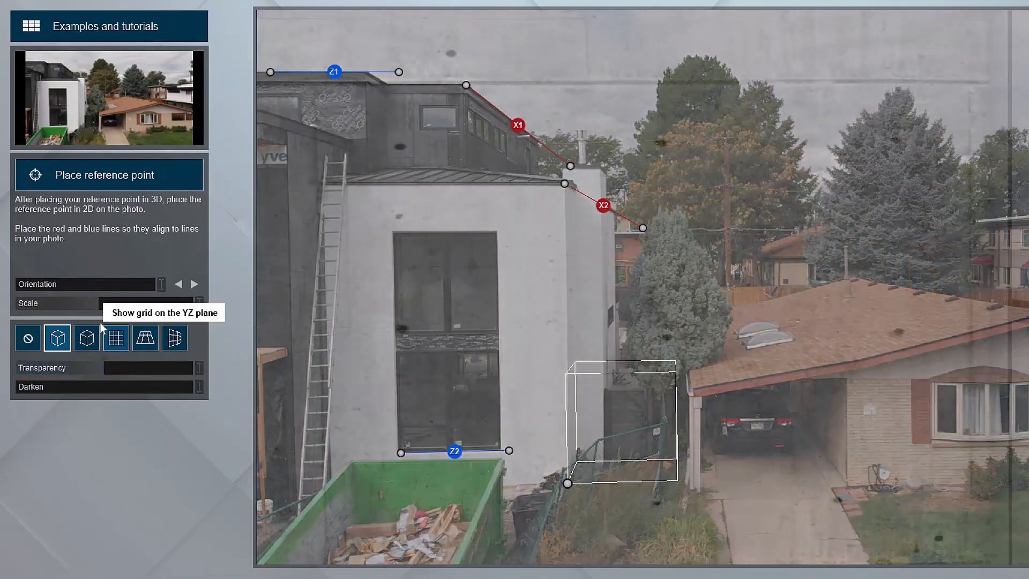
pyautogui.moveTo(99, 304); pyautogui.dragTo(83, 310)
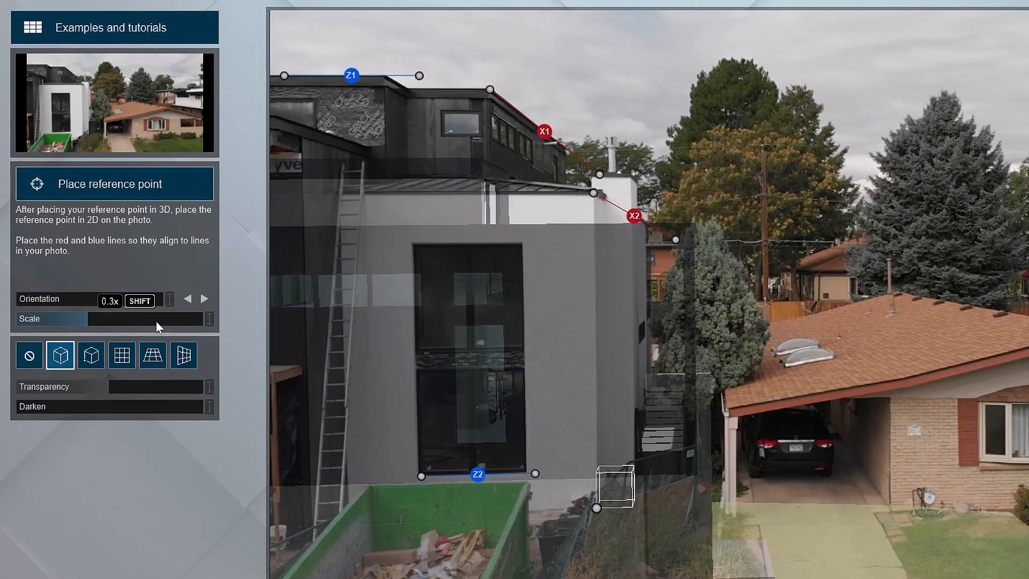
pyautogui.click(187, 301)
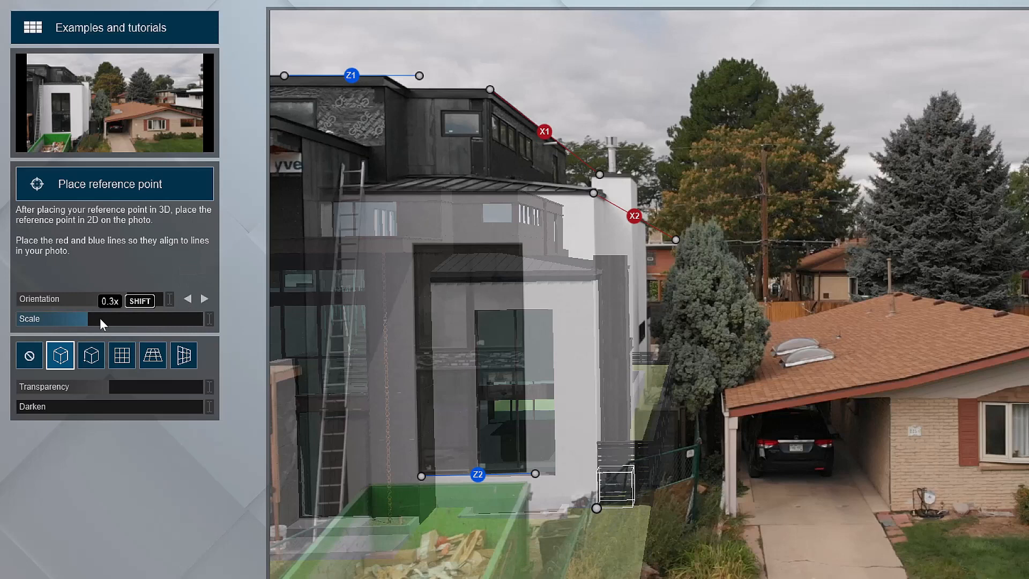
pyautogui.moveTo(97, 320); pyautogui.dragTo(47, 347)
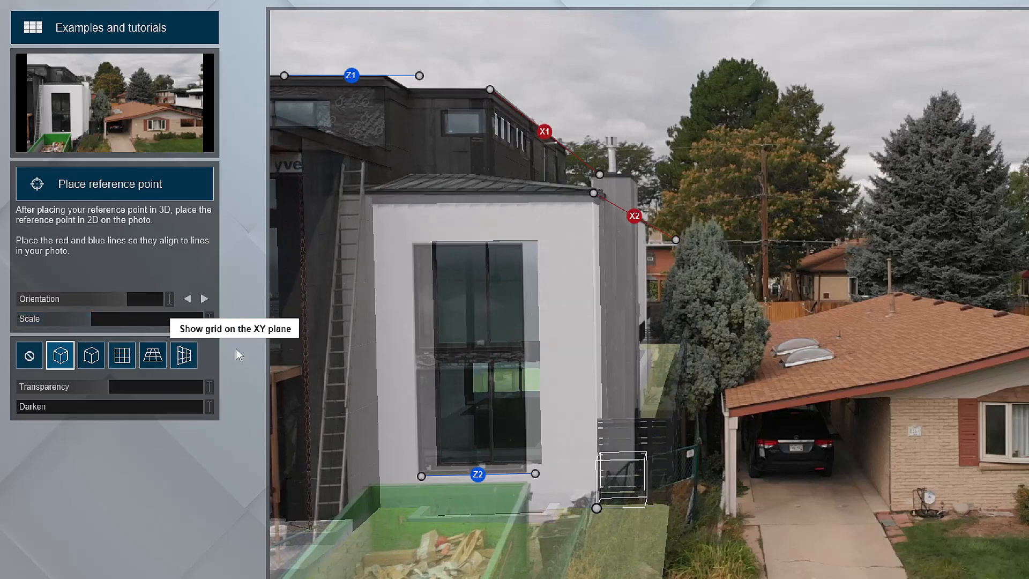
# Make the overlay more transparent, fine-tune the model's scale against the photo, and accept the match
pyautogui.moveTo(106, 388); pyautogui.dragTo(79, 394)
pyautogui.moveTo(674, 241); pyautogui.dragTo(674, 241)
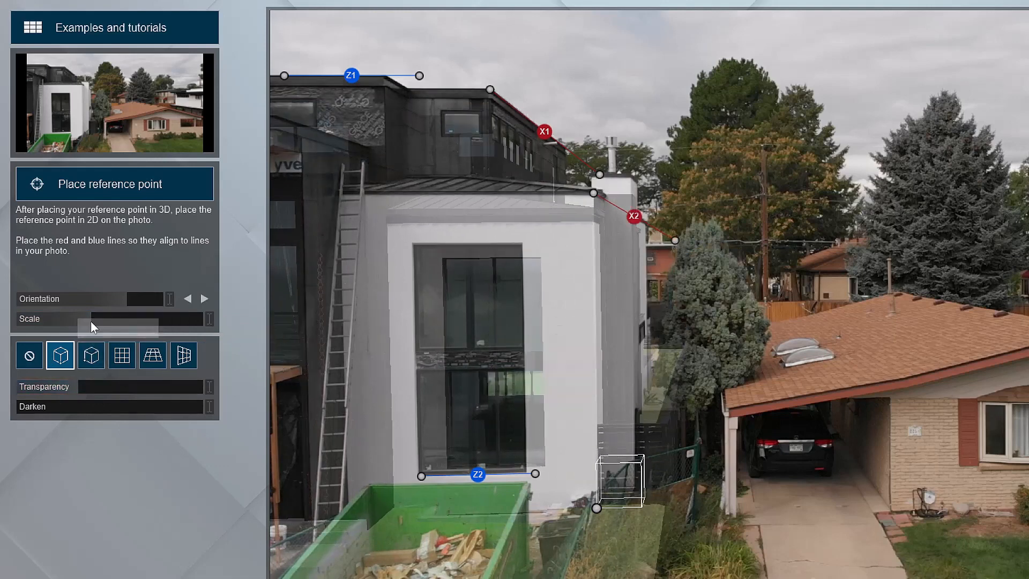
pyautogui.moveTo(95, 319)
pyautogui.moveTo(95, 319); pyautogui.dragTo(269, 330)
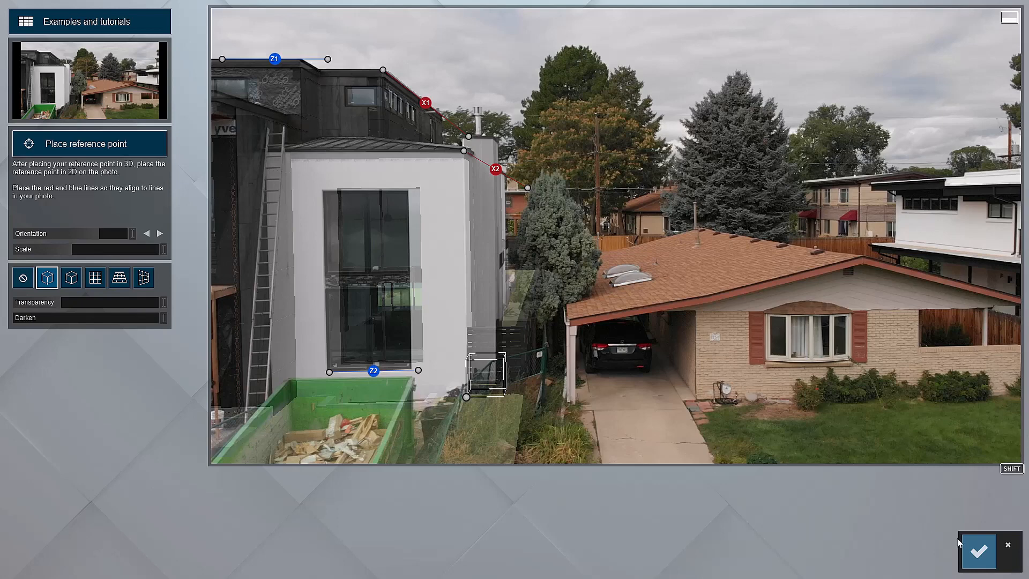
pyautogui.click(979, 551)
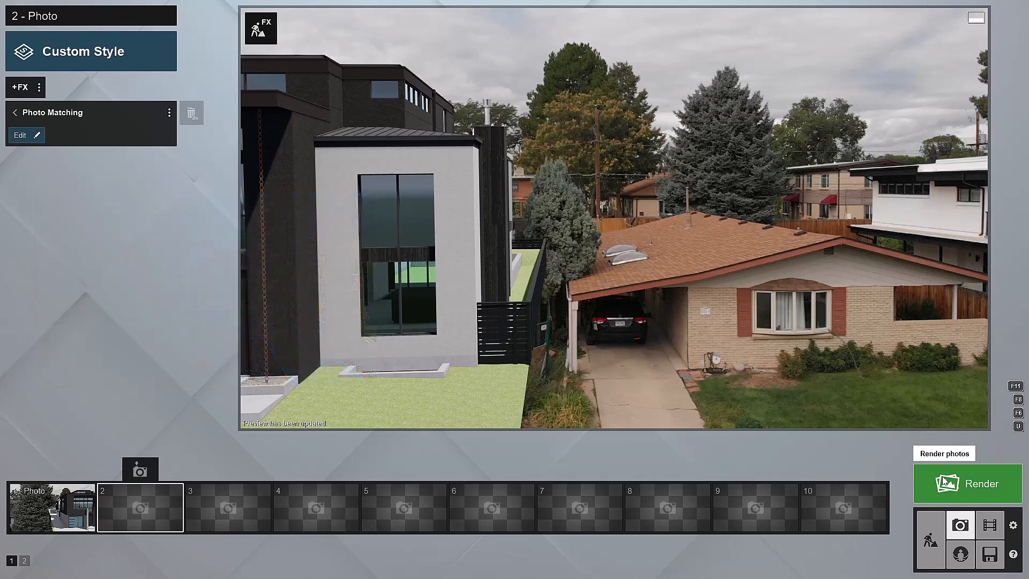
pyautogui.click(21, 135)
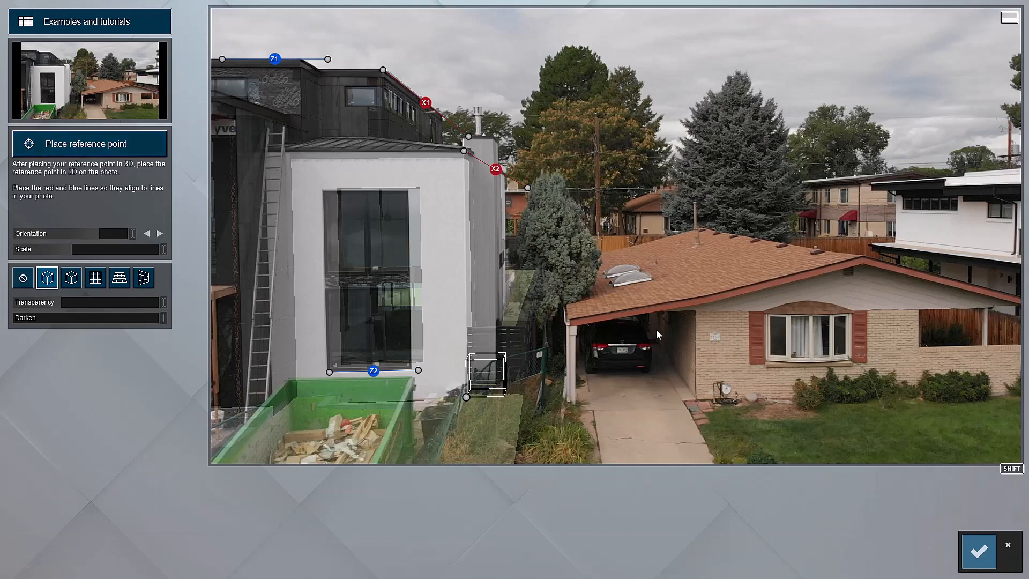
pyautogui.click(979, 551)
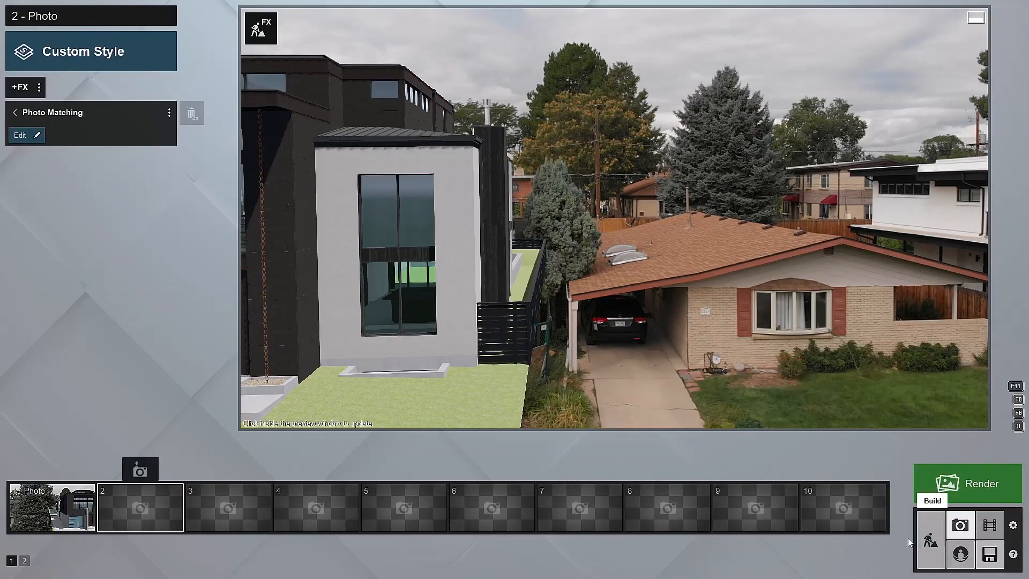
# Load the saved effects file 41_Photomatch Settings.lme into photo 2
pyautogui.click(77, 113)
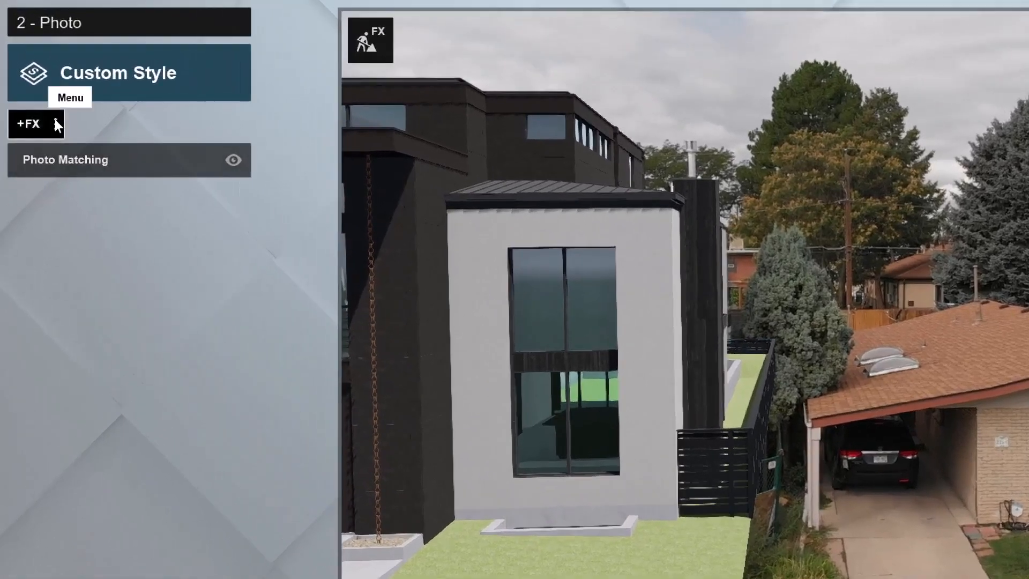
pyautogui.click(56, 124)
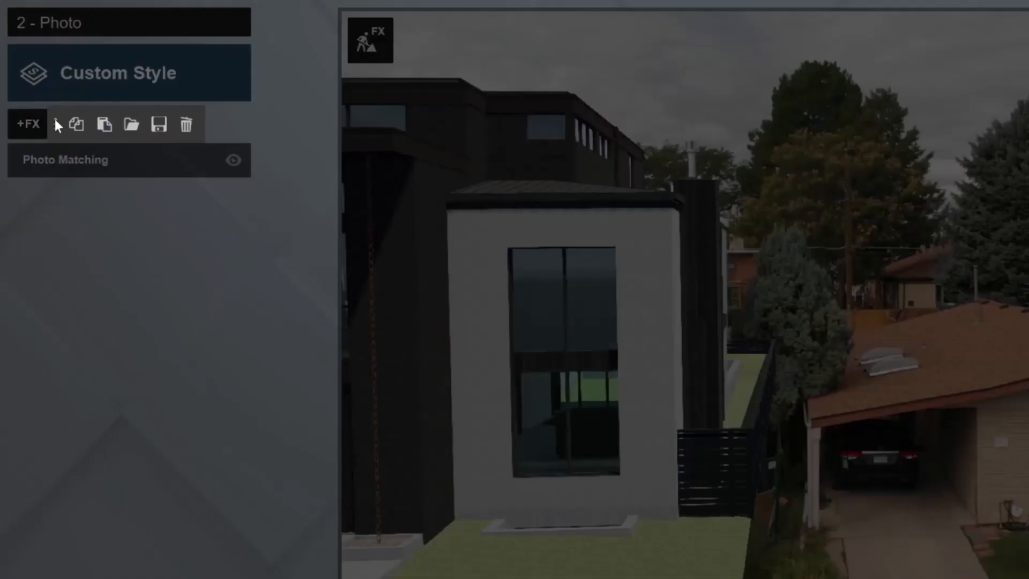
pyautogui.click(133, 127)
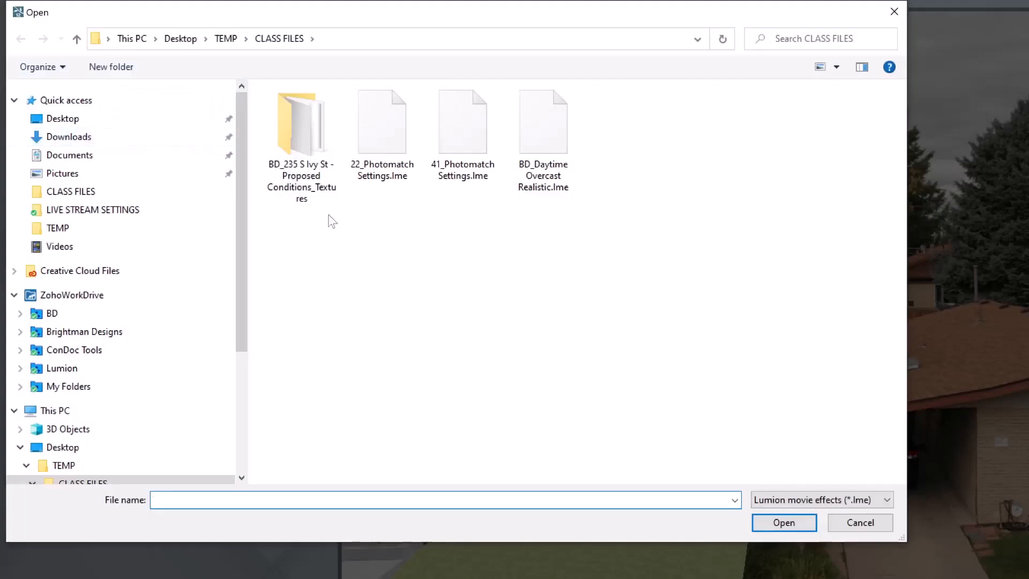
pyautogui.doubleClick(465, 136)
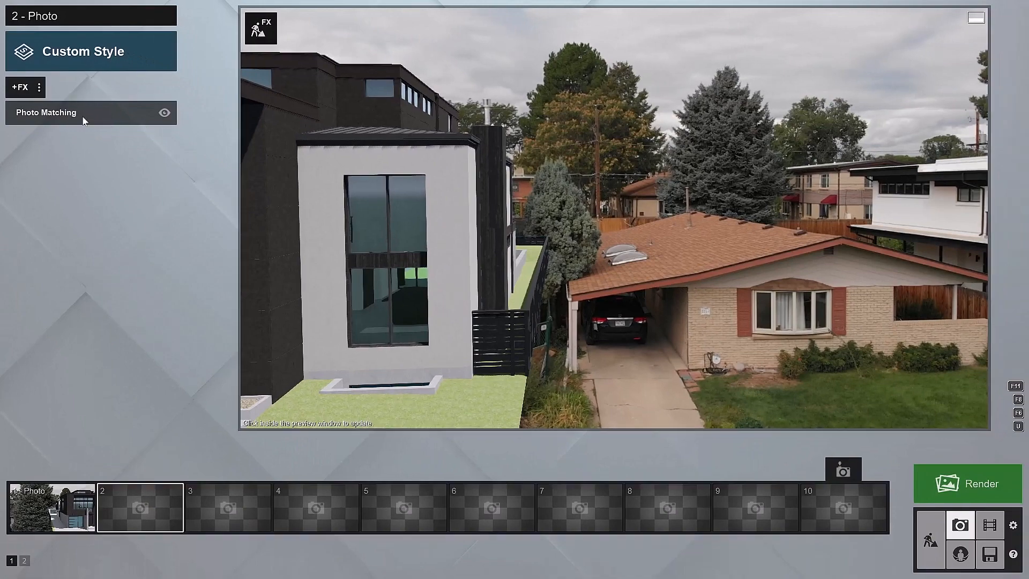
# Edit the loaded Photo Matching effect, make the model overlay more transparent to compare it with the photo, and accept
pyautogui.click(53, 111)
pyautogui.click(28, 131)
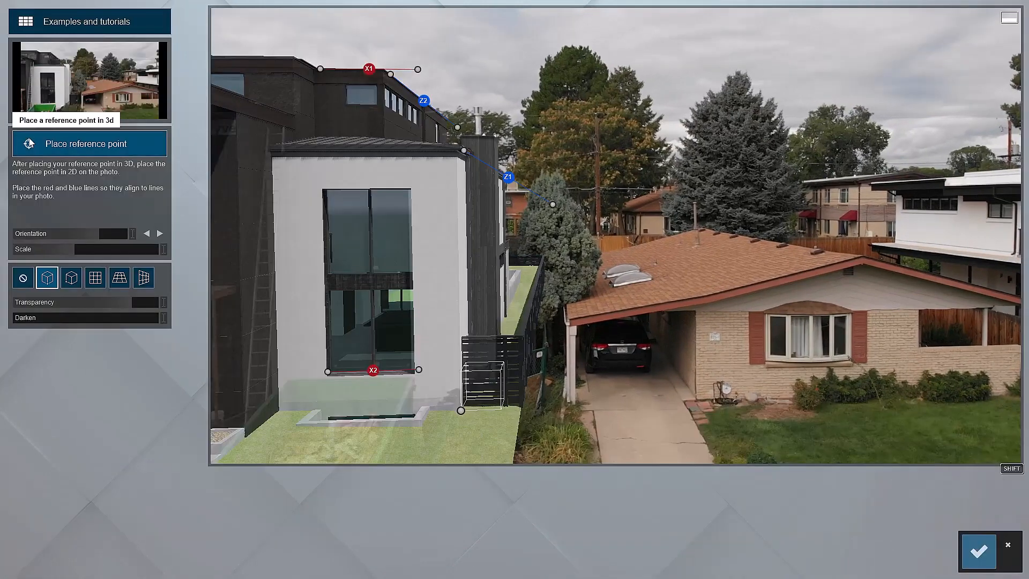
pyautogui.moveTo(114, 303); pyautogui.dragTo(75, 311)
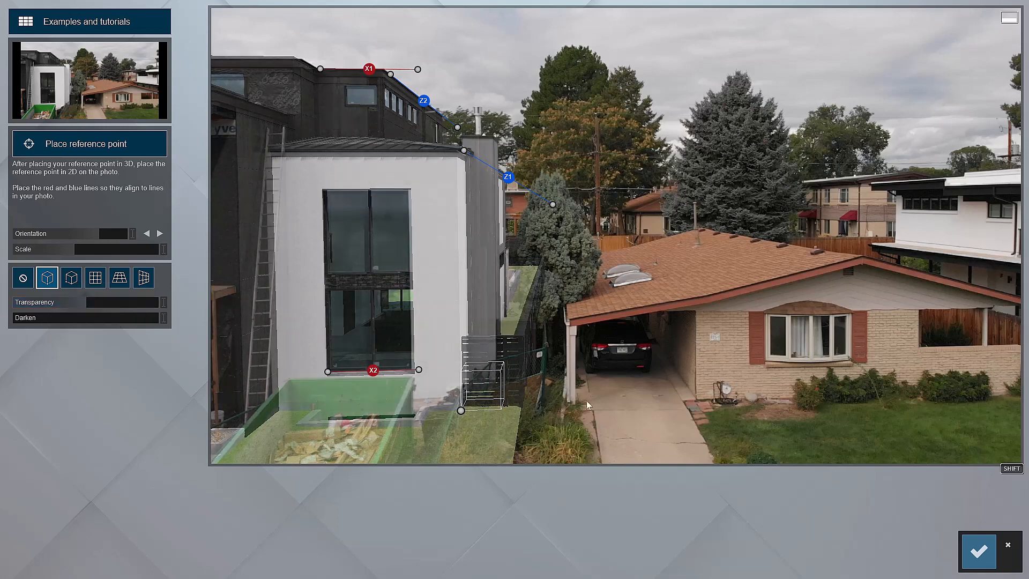
pyautogui.click(972, 555)
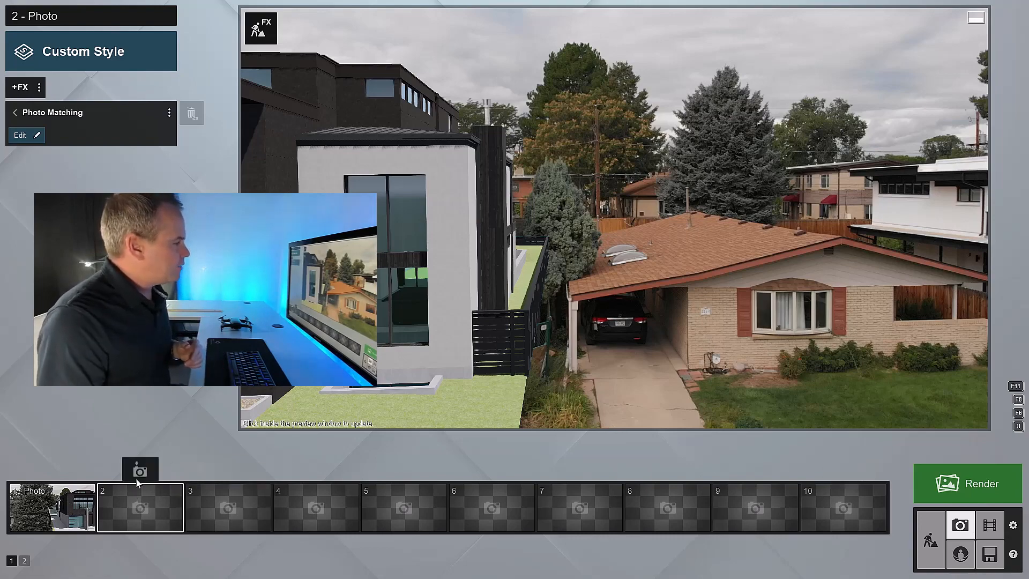
# Store the matched camera view in photo slot 2 and switch to photo 1 and back to compare them
pyautogui.click(128, 470)
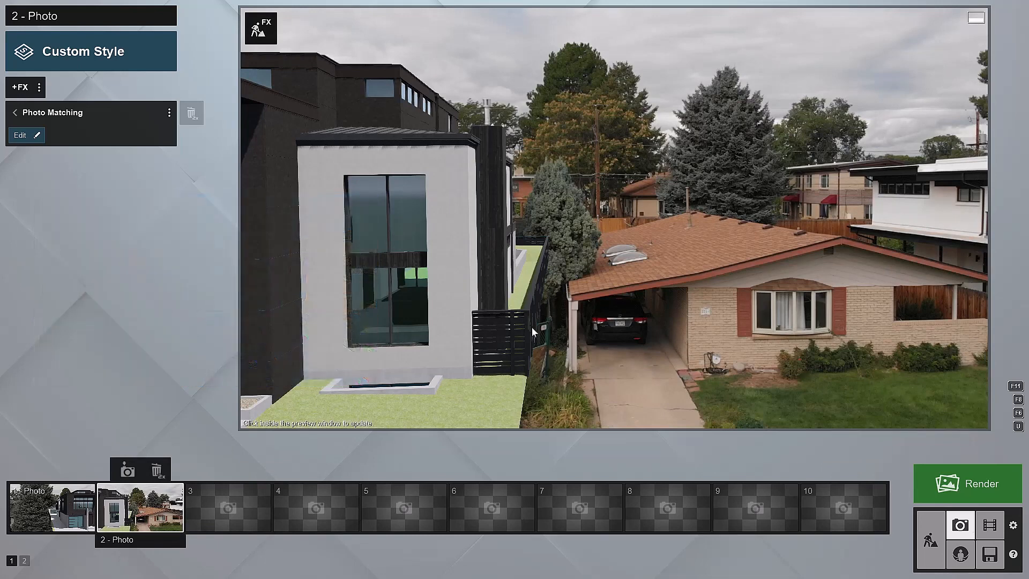
pyautogui.click(69, 513)
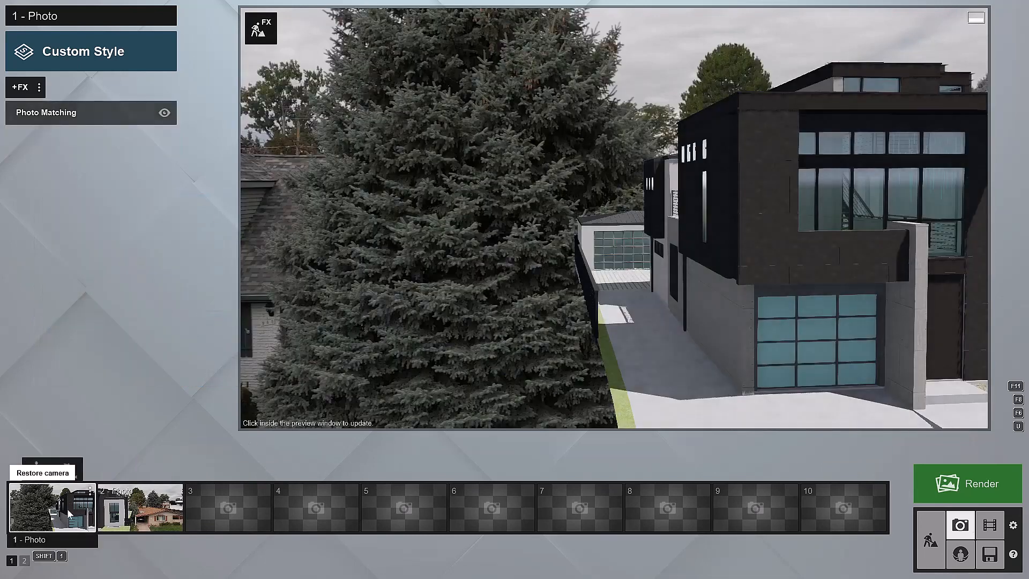
pyautogui.click(137, 516)
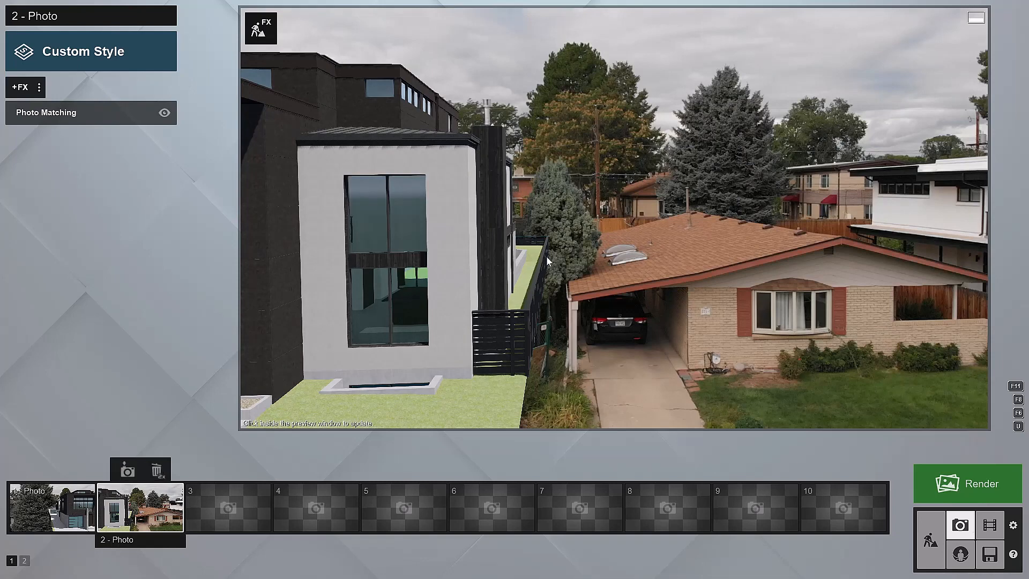
# Record a new movie clip in slot 1 with the photo 1 camera view as first keyframe and the photo 2 view as second
pyautogui.click(998, 529)
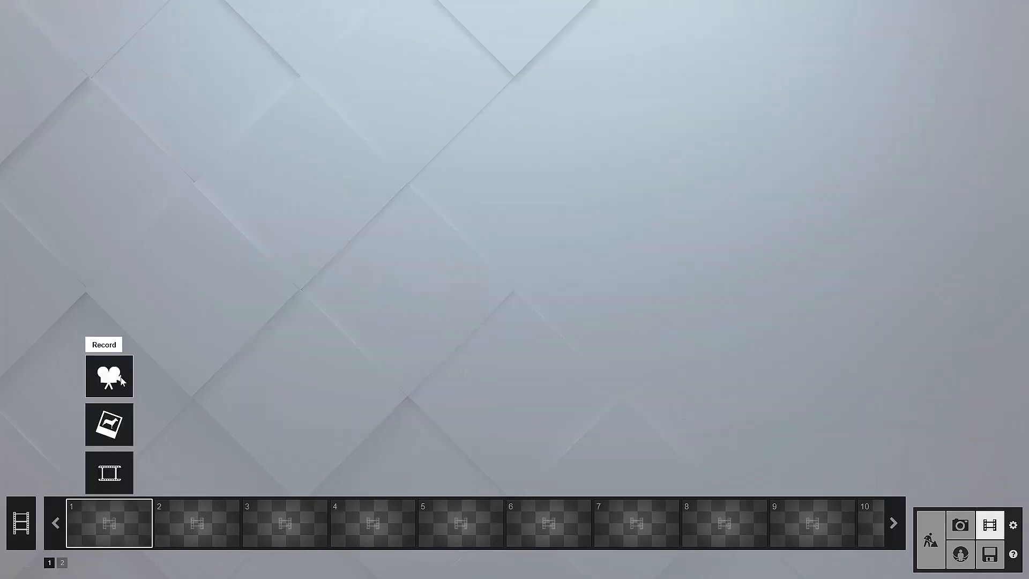
pyautogui.click(121, 379)
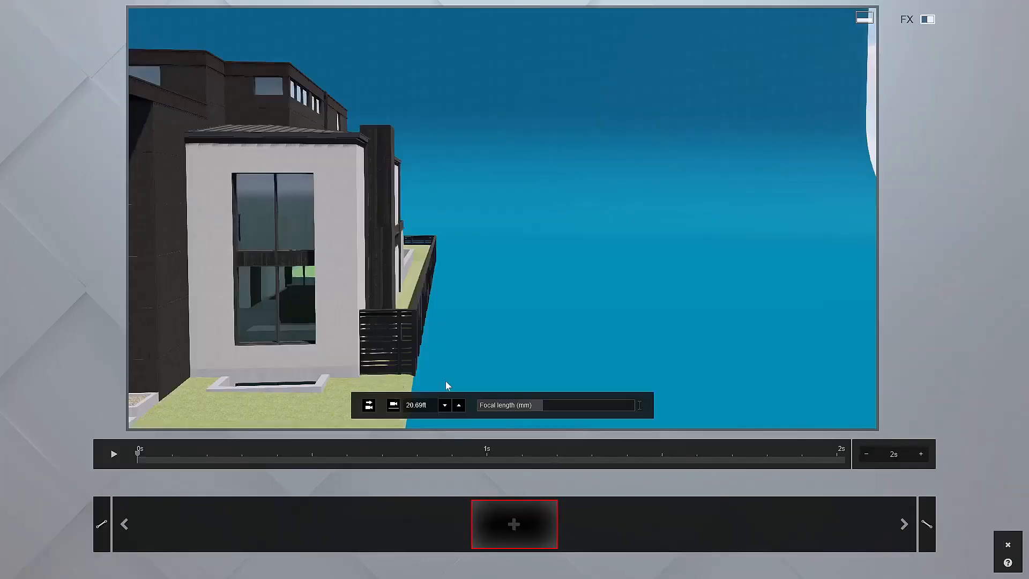
pyautogui.moveTo(625, 407)
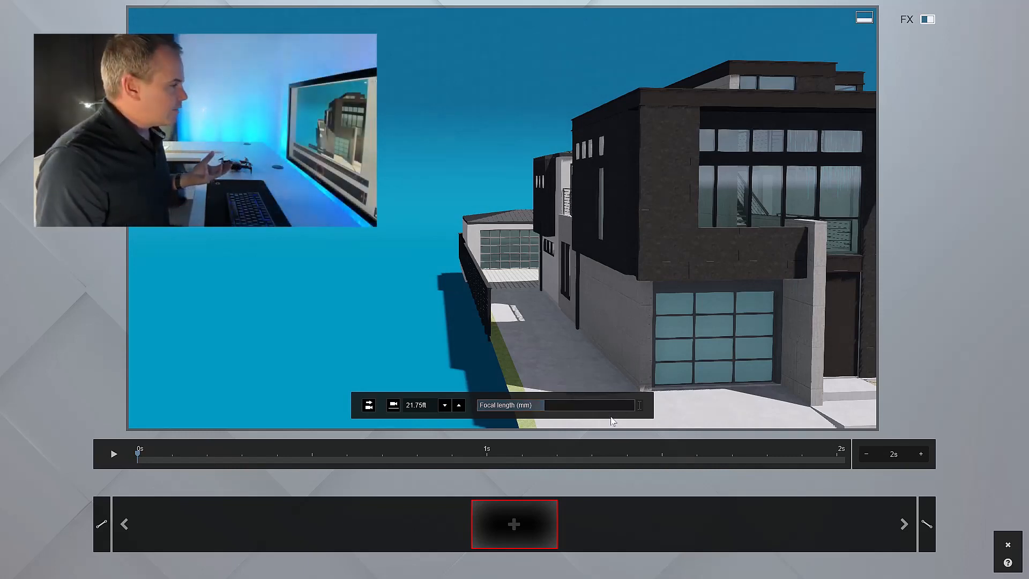
pyautogui.click(533, 534)
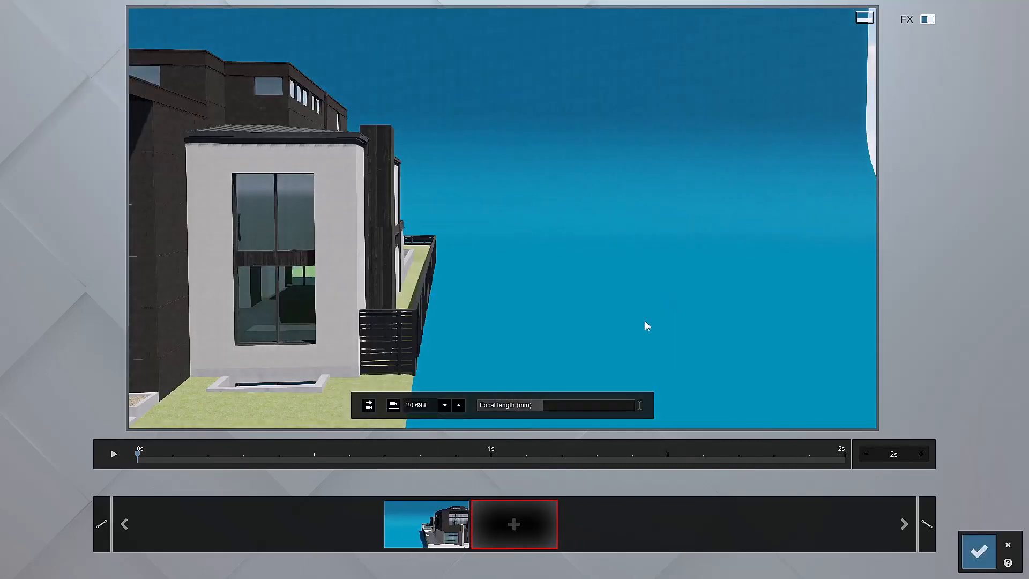
pyautogui.click(538, 522)
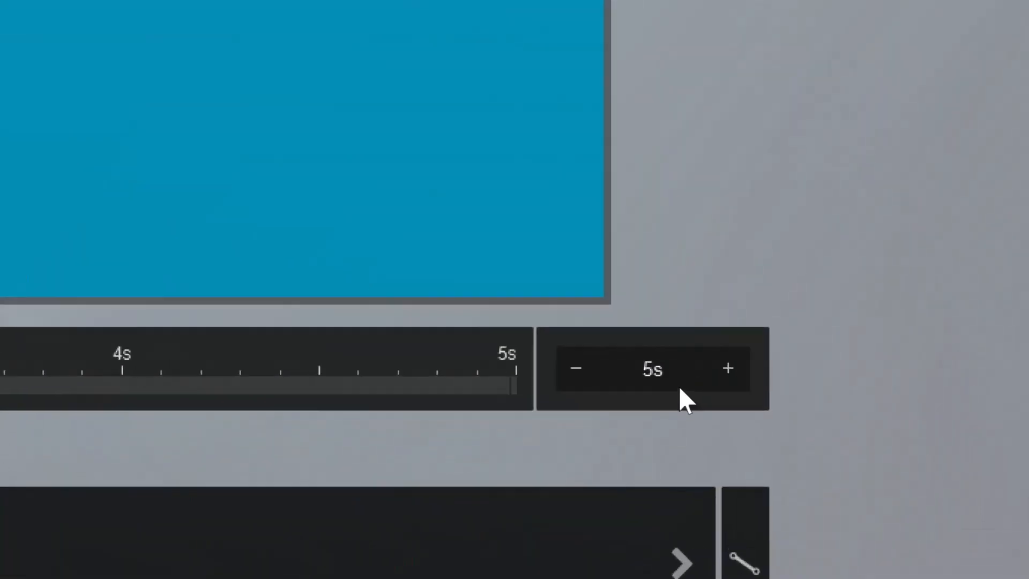
# Set the clip's duration to 19 seconds
pyautogui.click(552, 343)
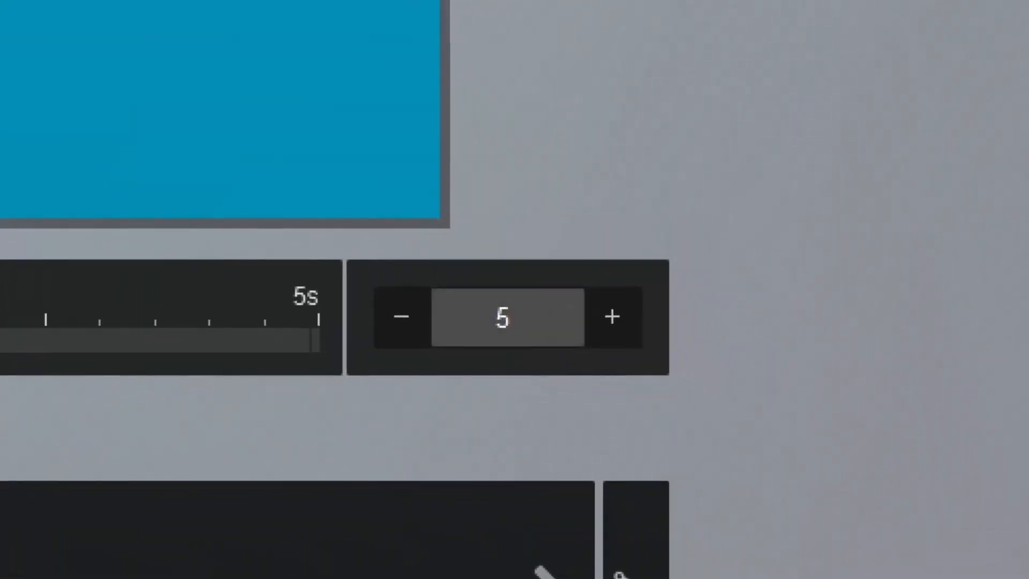
pyautogui.hotkey('ctrl', 'a')
pyautogui.write('19')
pyautogui.press('Return')
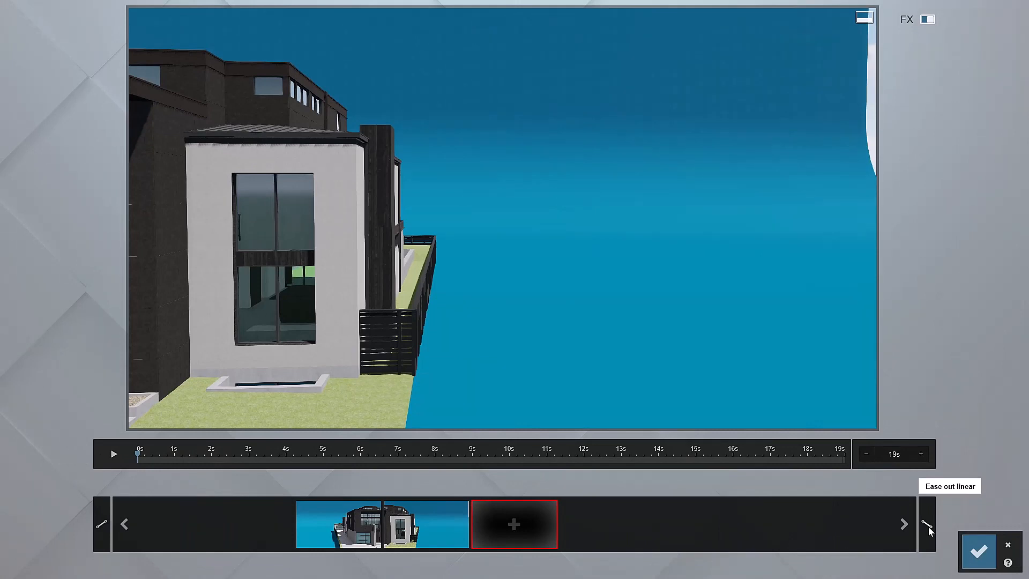
# Save the recorded clip and play it back in the preview
pyautogui.click(980, 554)
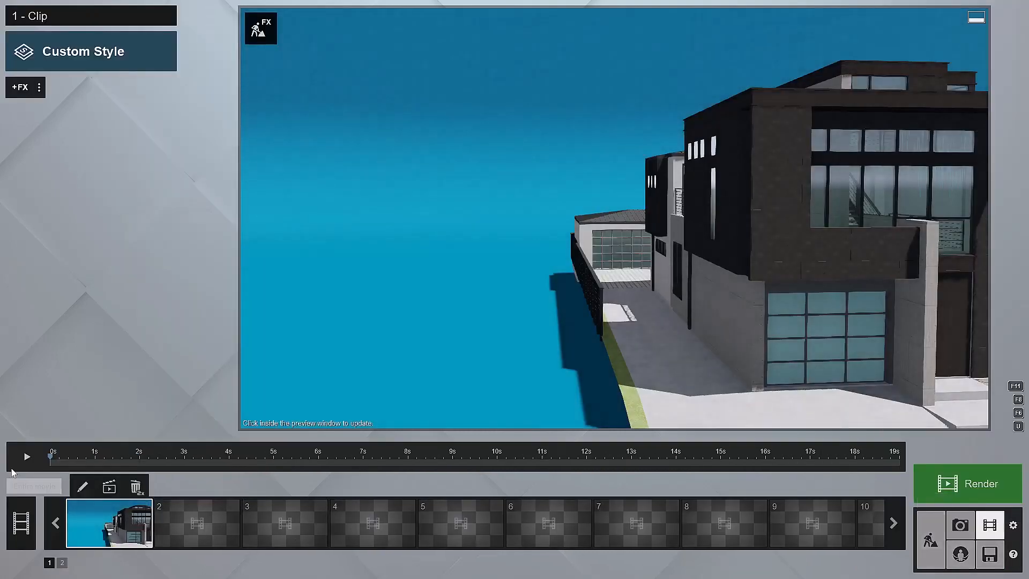
pyautogui.click(27, 457)
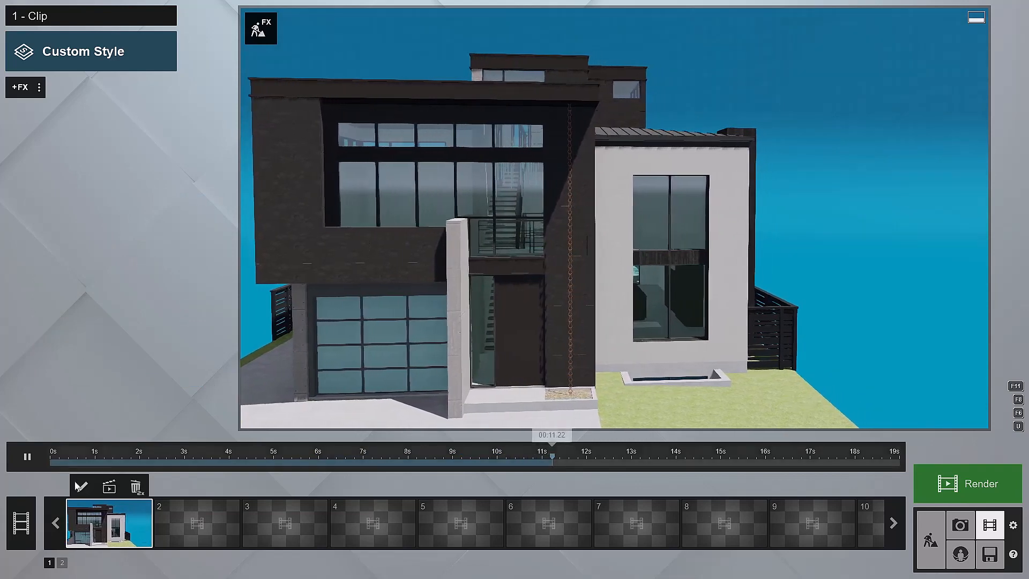
# Stop the preview and render the entire clip as a Full HD MP4 with one-star draft quality at 30 frames per second
pyautogui.click(28, 457)
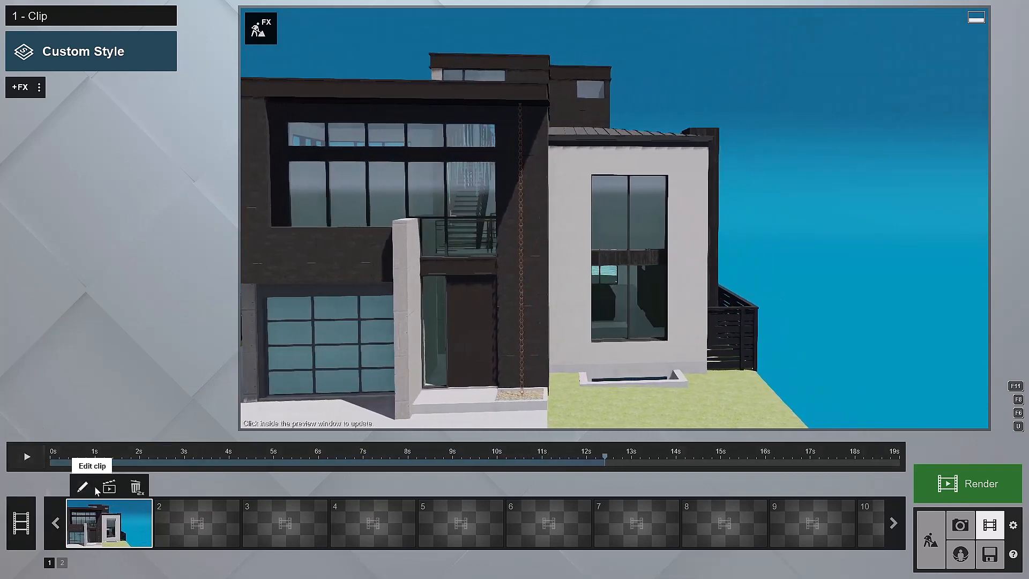
pyautogui.click(109, 488)
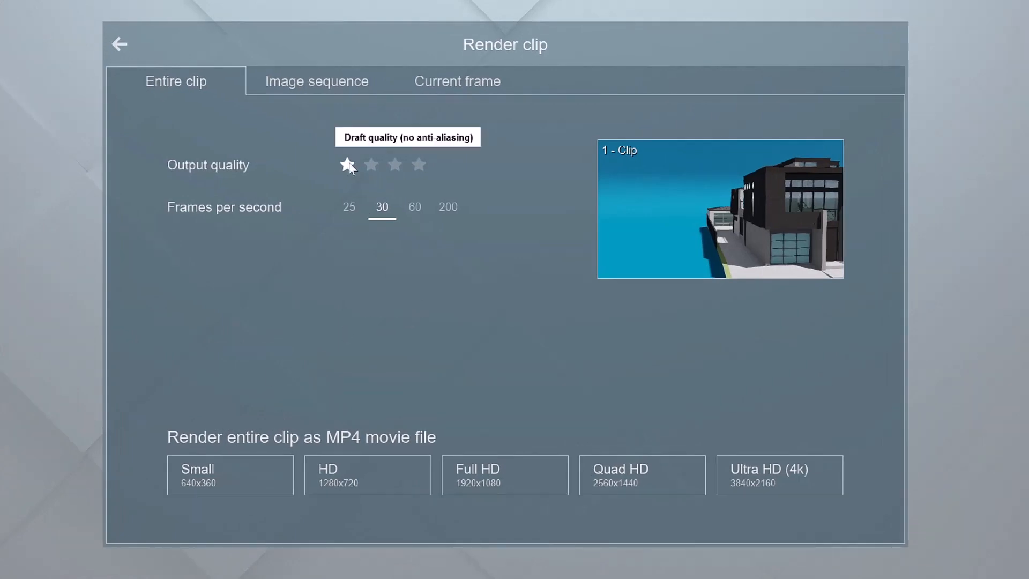
pyautogui.click(349, 162)
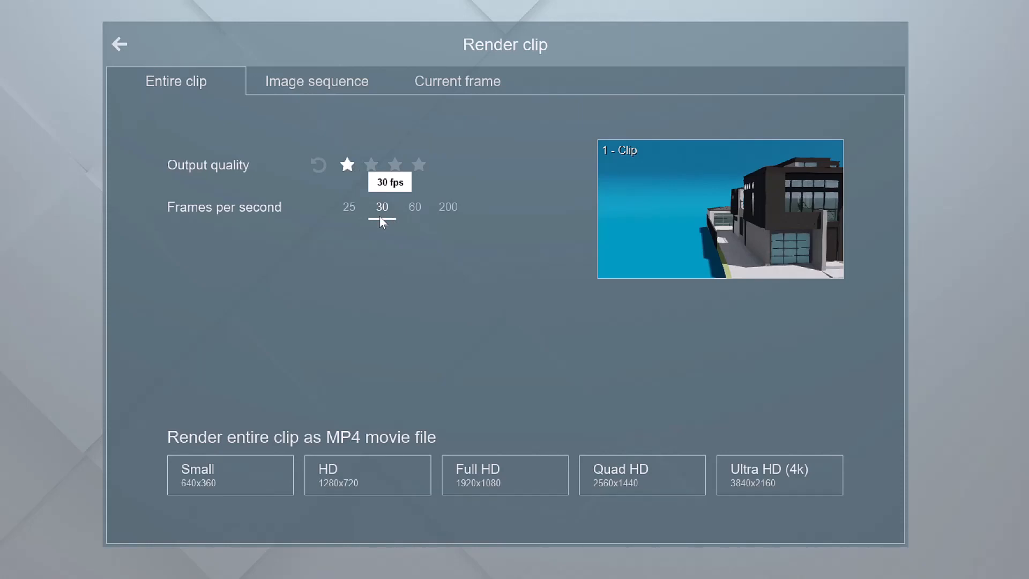
pyautogui.click(546, 477)
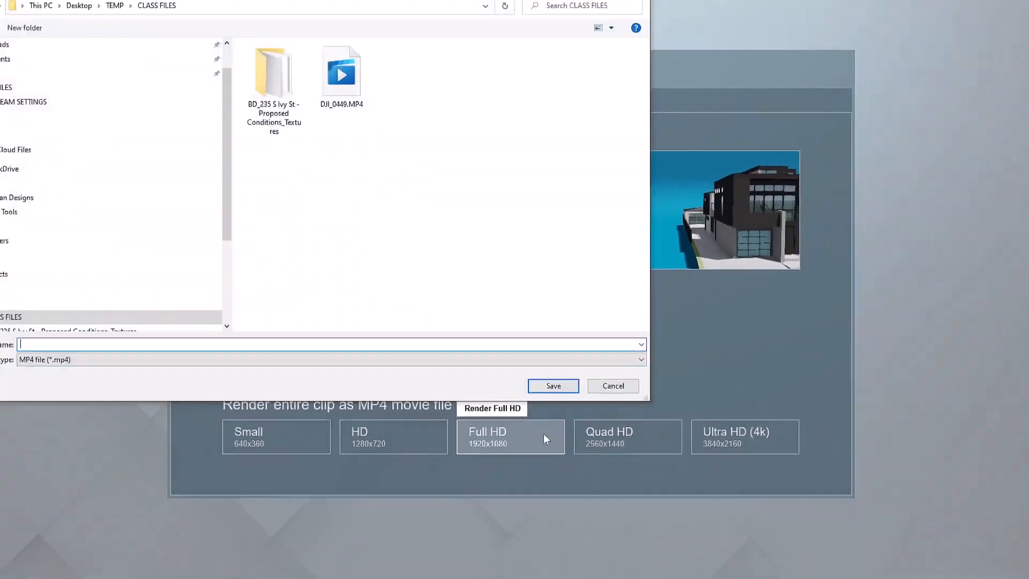
# Save the rendered movie as 230102_Ivy St Draft in the TEMP folder and close the render window on completion
pyautogui.moveTo(371, 9); pyautogui.dragTo(533, 72)
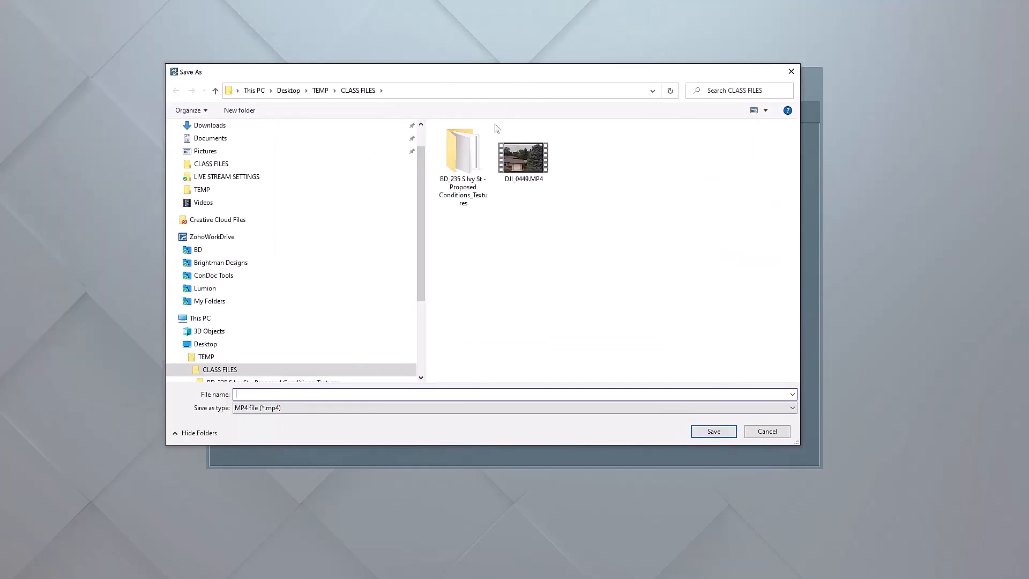
pyautogui.click(321, 91)
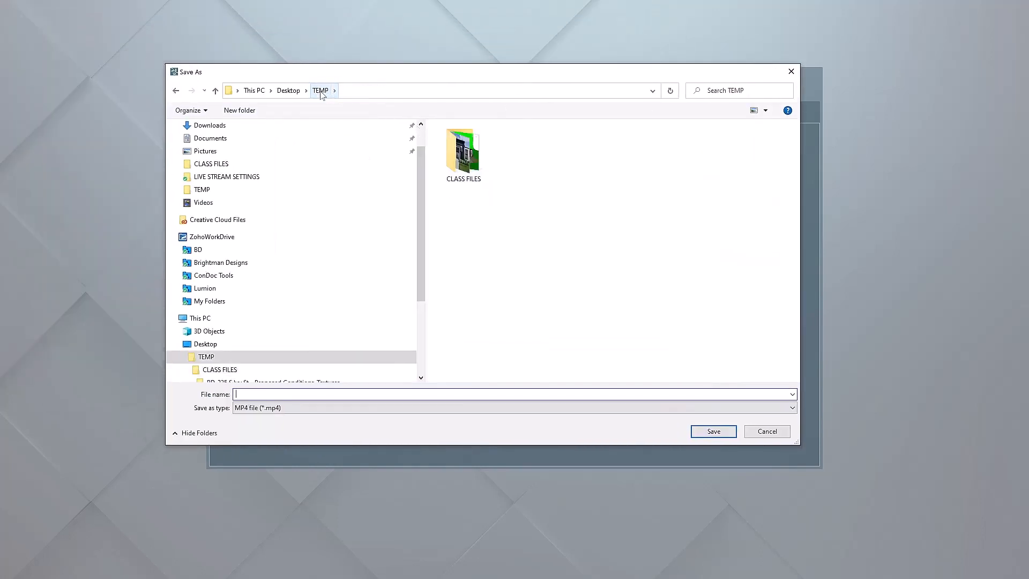
pyautogui.doubleClick(464, 160)
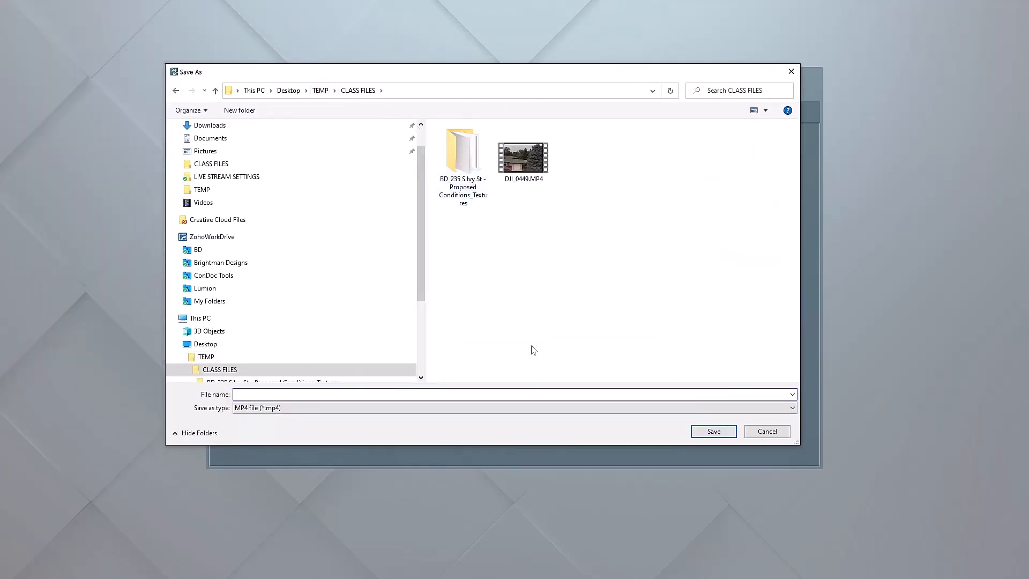
pyautogui.click(321, 90)
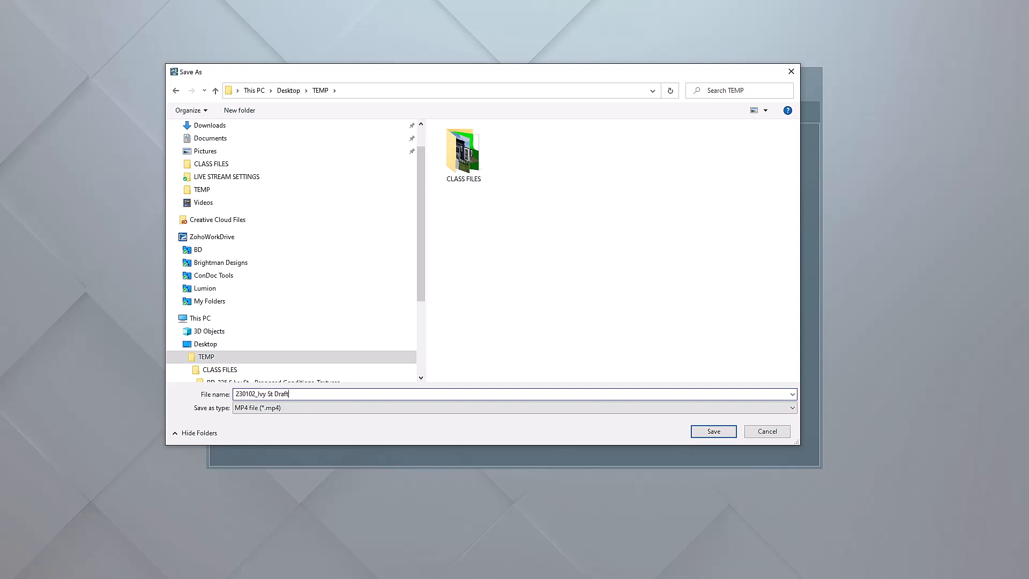
pyautogui.press('Return')
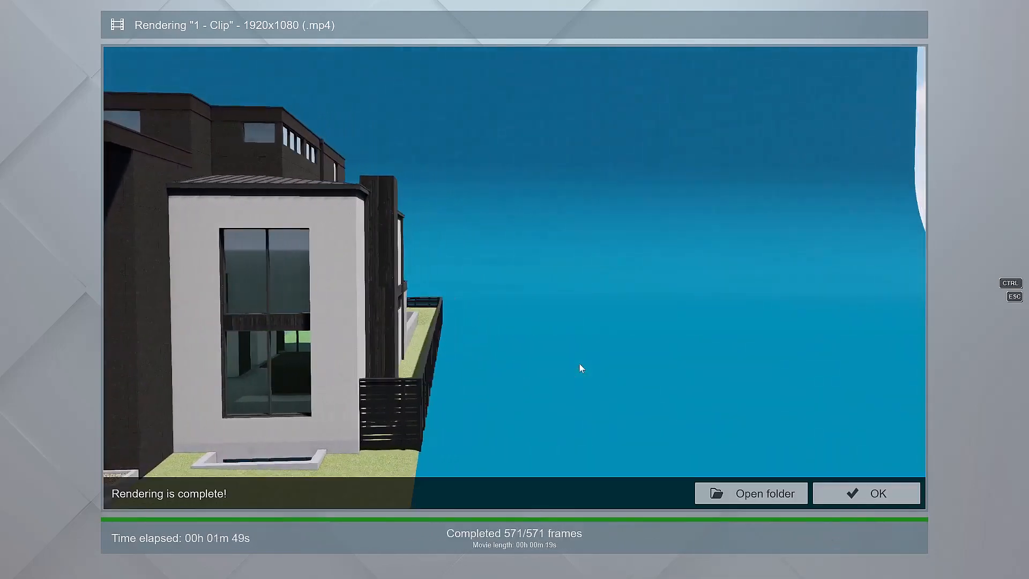
pyautogui.click(906, 502)
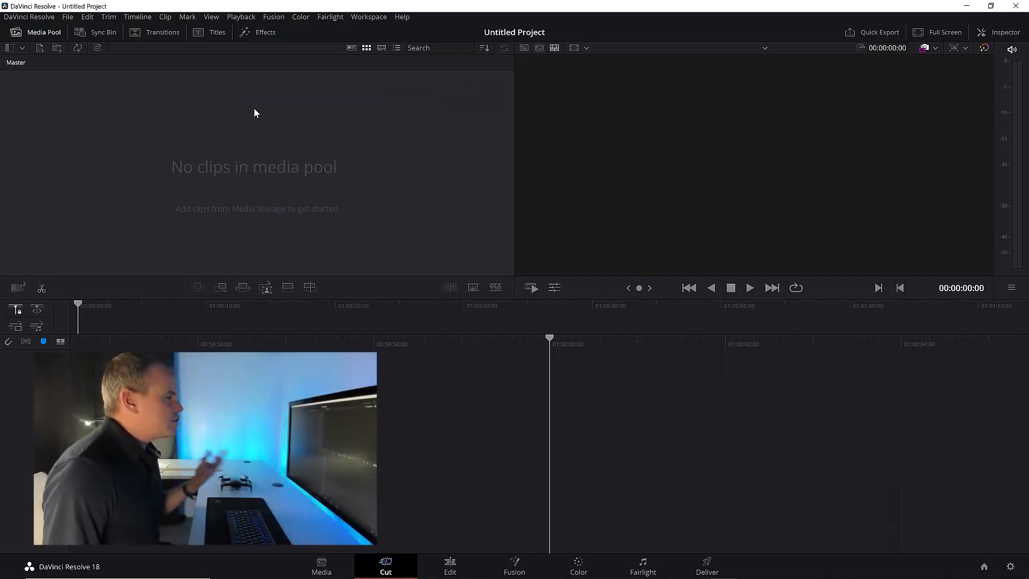
# Switch to DaVinci Resolve and import 230102_Ivy St Draft.mp4 from the TEMP folder without changing the project frame rate
pyautogui.rightClick(254, 109)
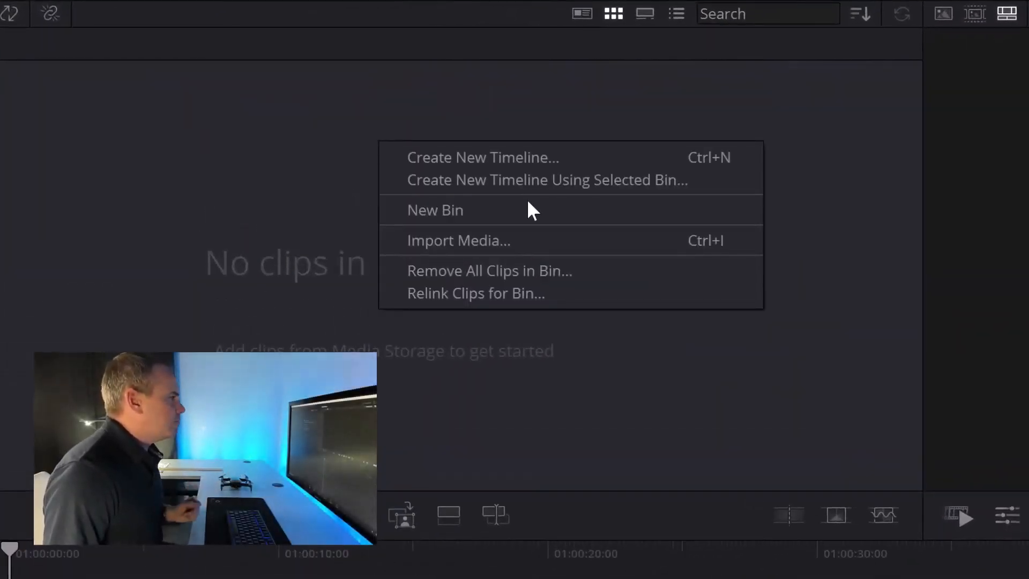
pyautogui.click(578, 237)
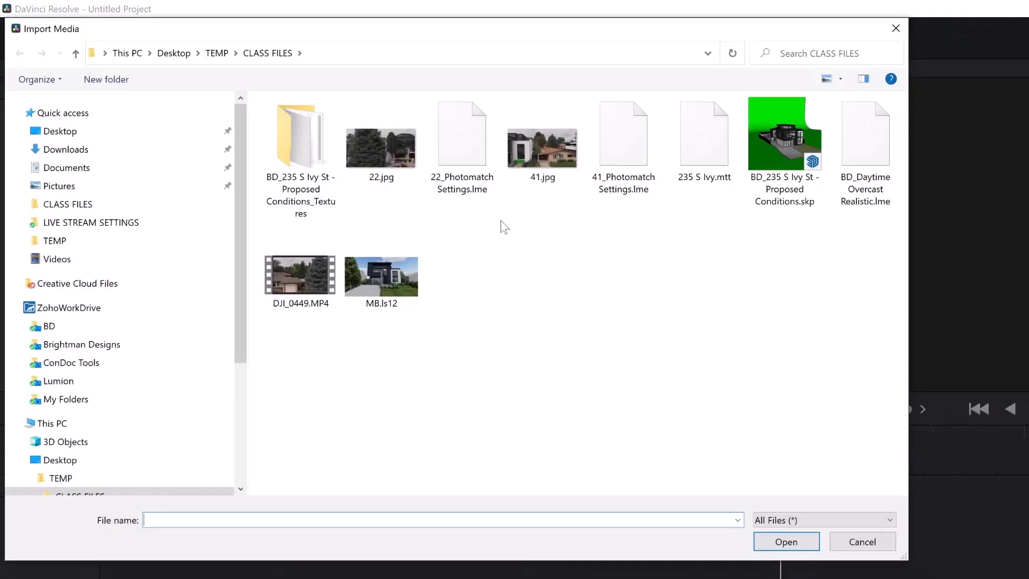
pyautogui.click(218, 54)
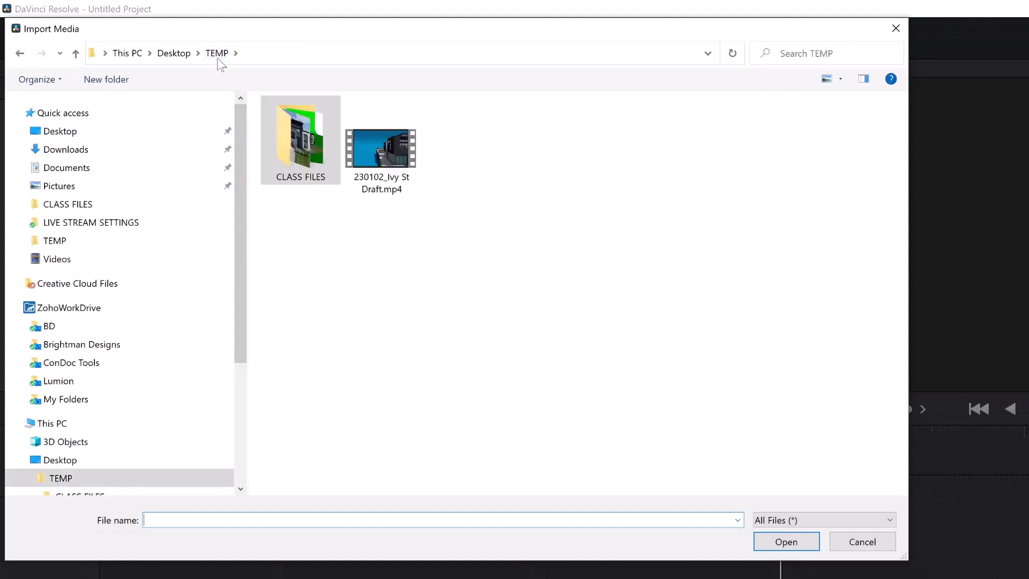
pyautogui.click(403, 173)
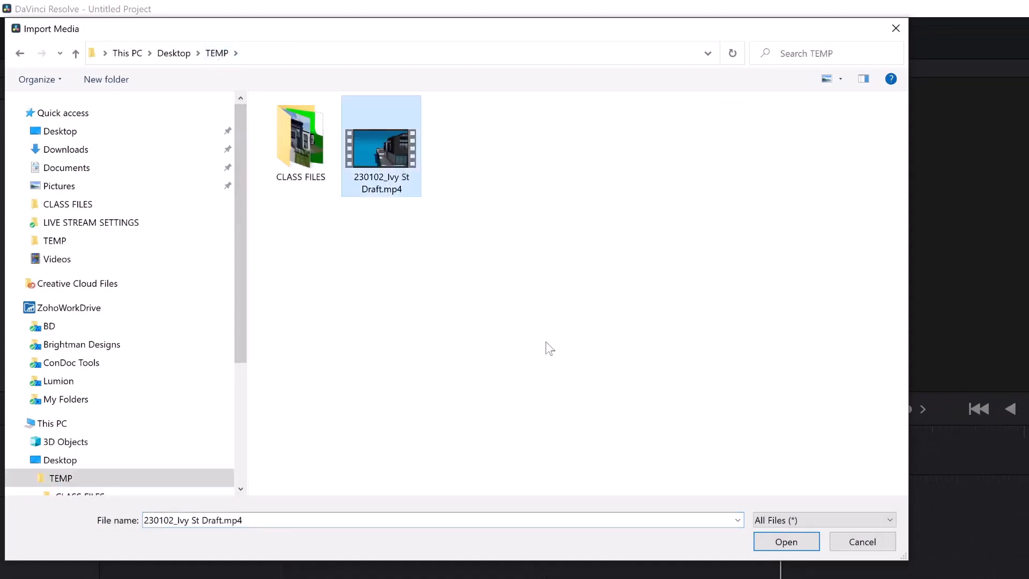
pyautogui.click(804, 541)
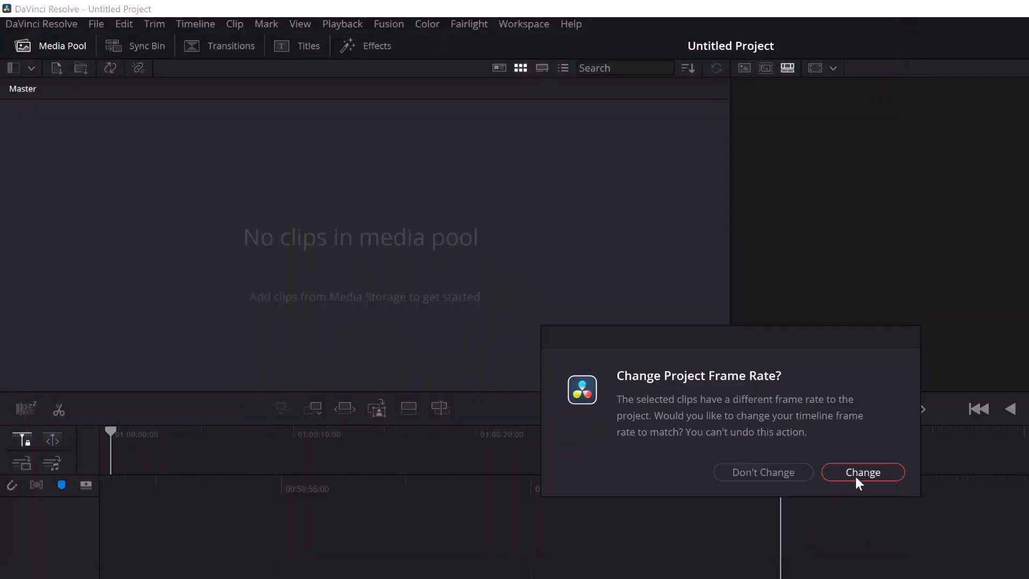
pyautogui.click(774, 473)
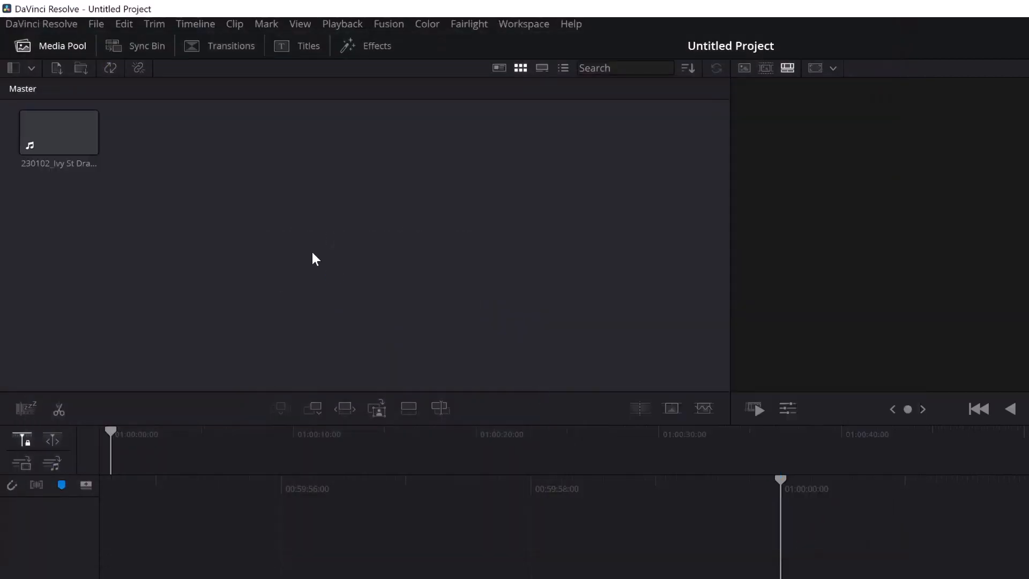
# Import the drone video DJI_0449.MP4 from the CLASS FILES folder into the media pool
pyautogui.rightClick(304, 222)
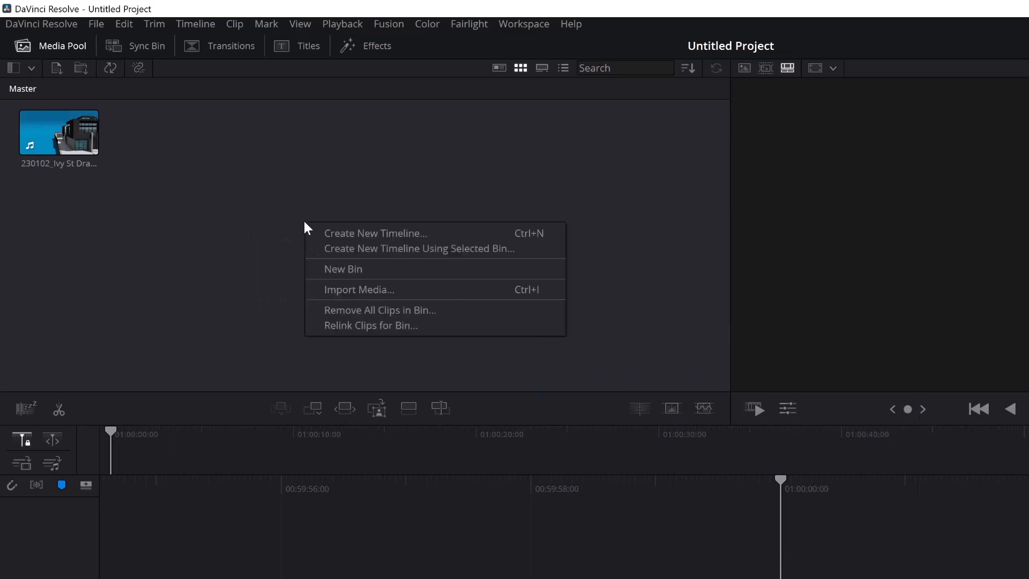
pyautogui.click(377, 289)
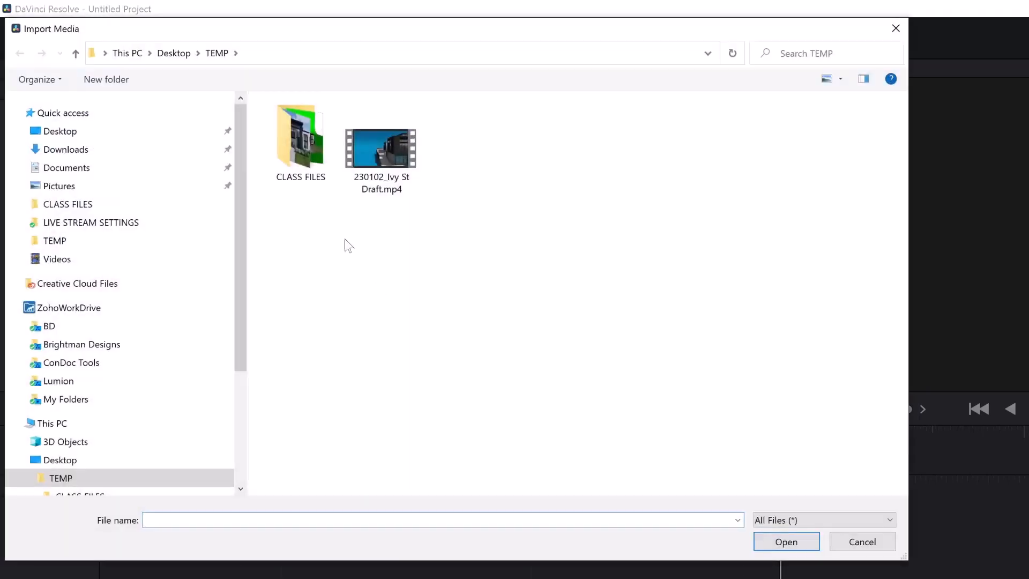
pyautogui.doubleClick(304, 171)
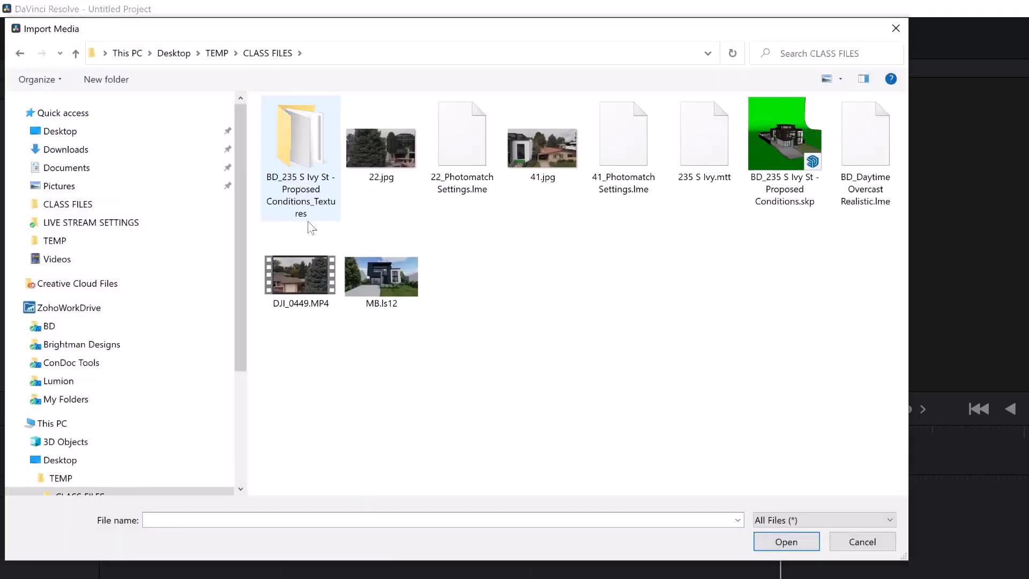
pyautogui.doubleClick(316, 280)
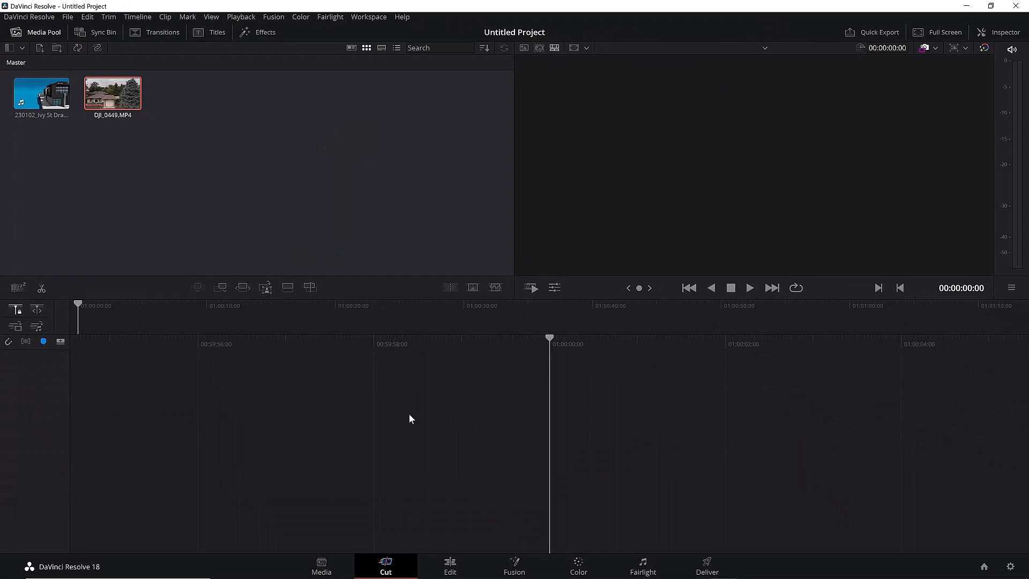
# Place DJI_0449.MP4 at the start of a new timeline on the Edit page and play its first seconds
pyautogui.click(450, 566)
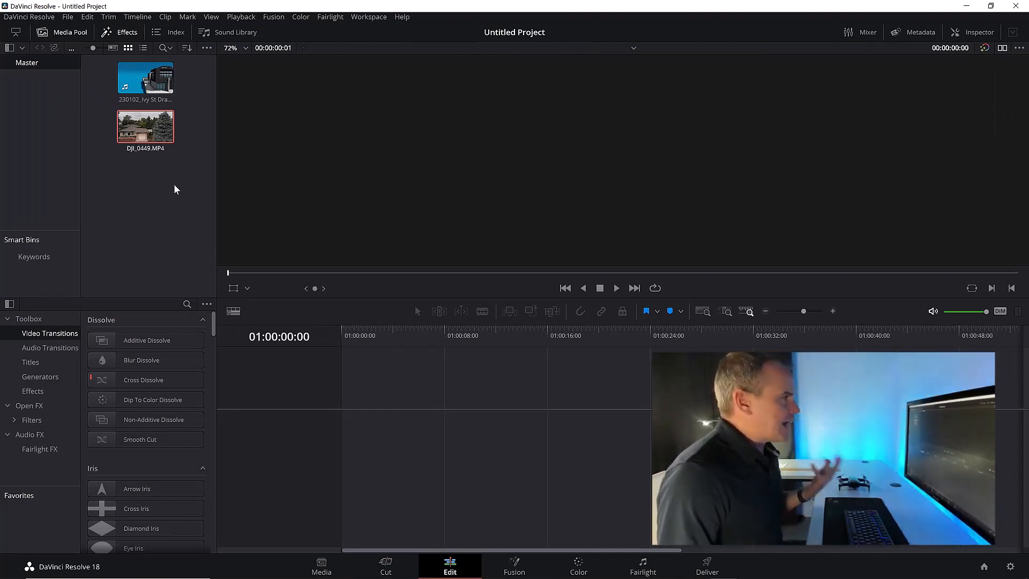
pyautogui.moveTo(142, 133); pyautogui.dragTo(383, 428)
pyautogui.moveTo(516, 436); pyautogui.dragTo(442, 443)
pyautogui.click(365, 330)
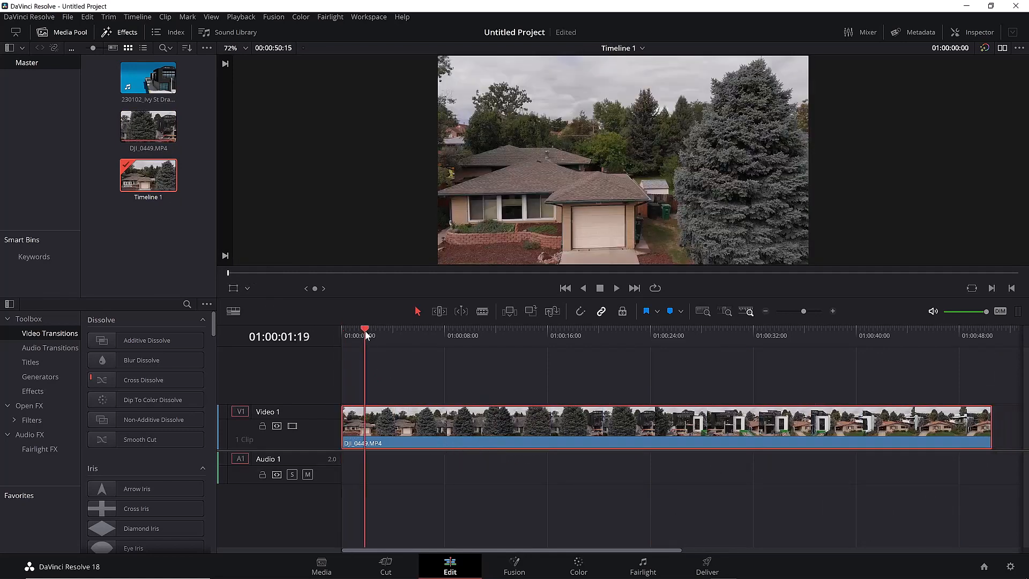
pyautogui.press('space')
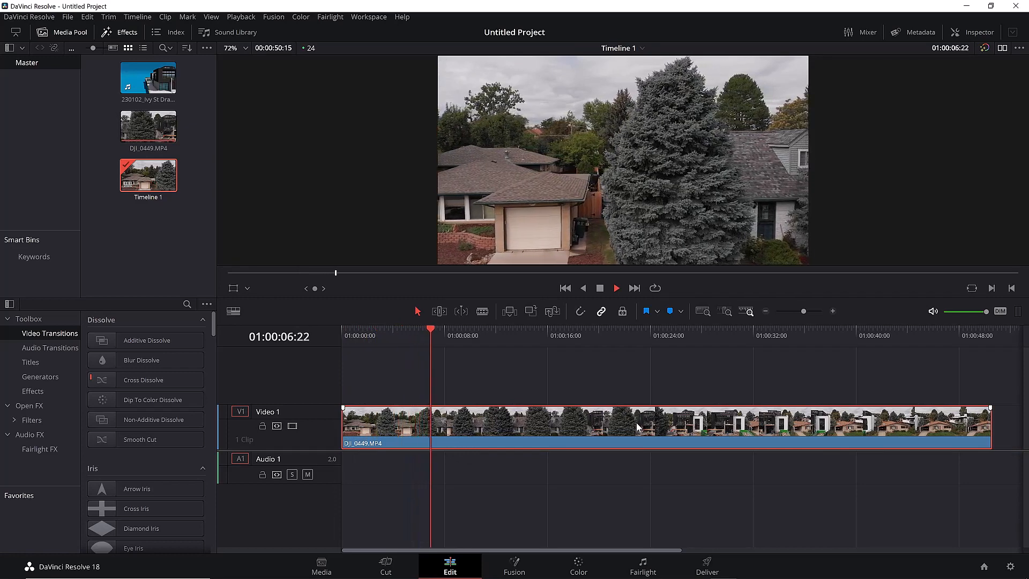
pyautogui.press('space')
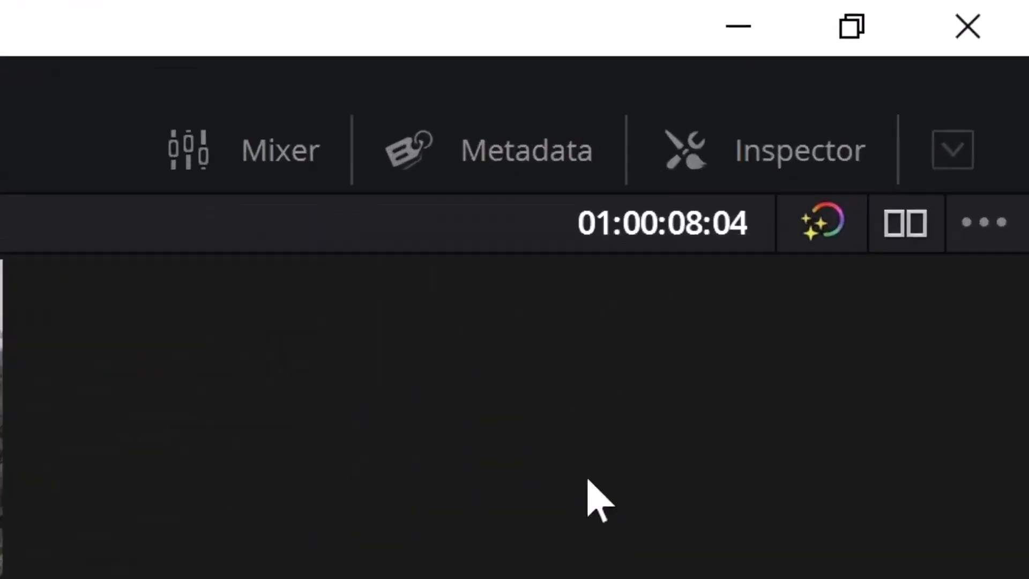
# Move the playhead to 01:00:22:00 and add a marker there on the drone clip
pyautogui.click(591, 269)
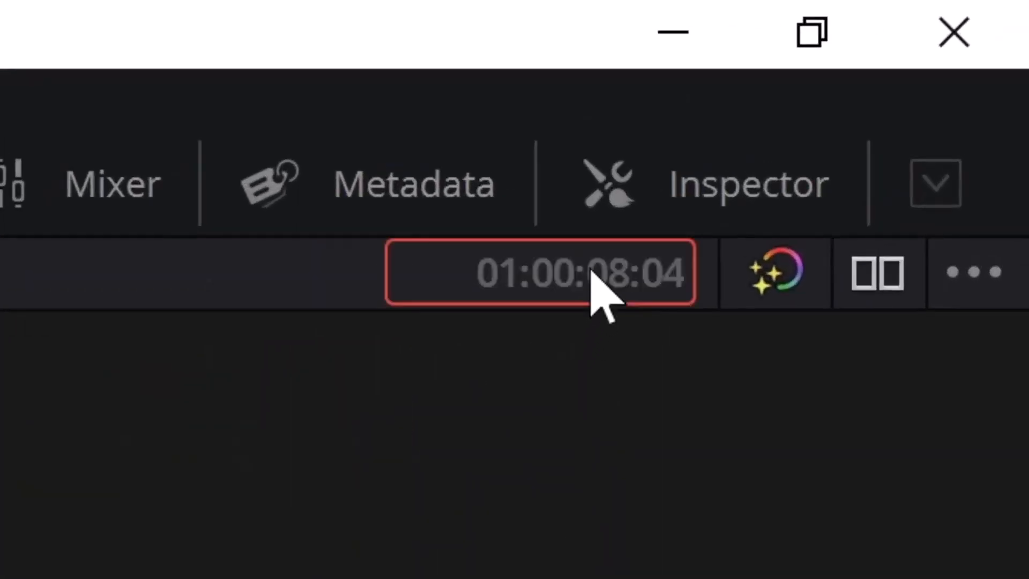
pyautogui.write('22:00')
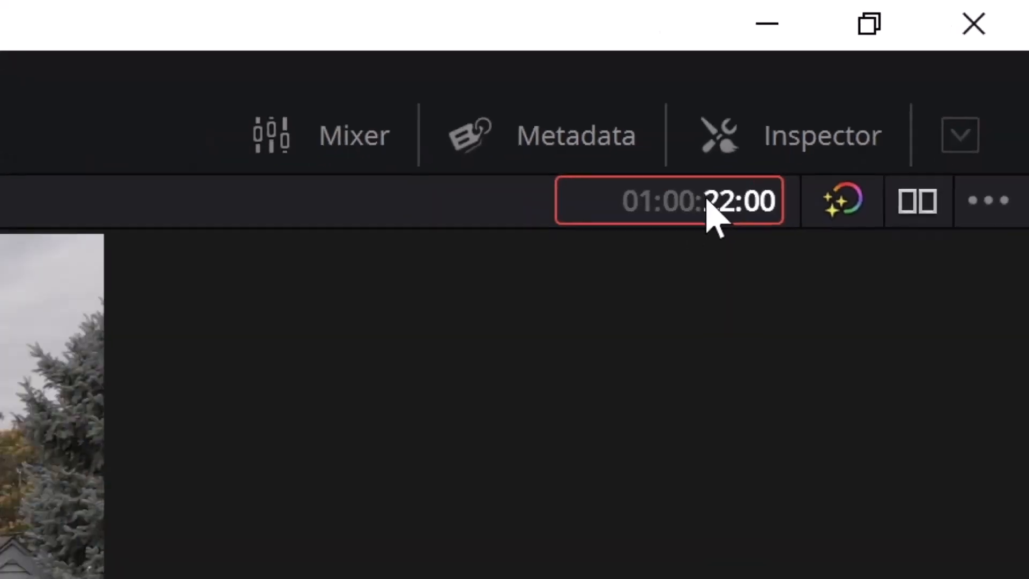
pyautogui.press('Return')
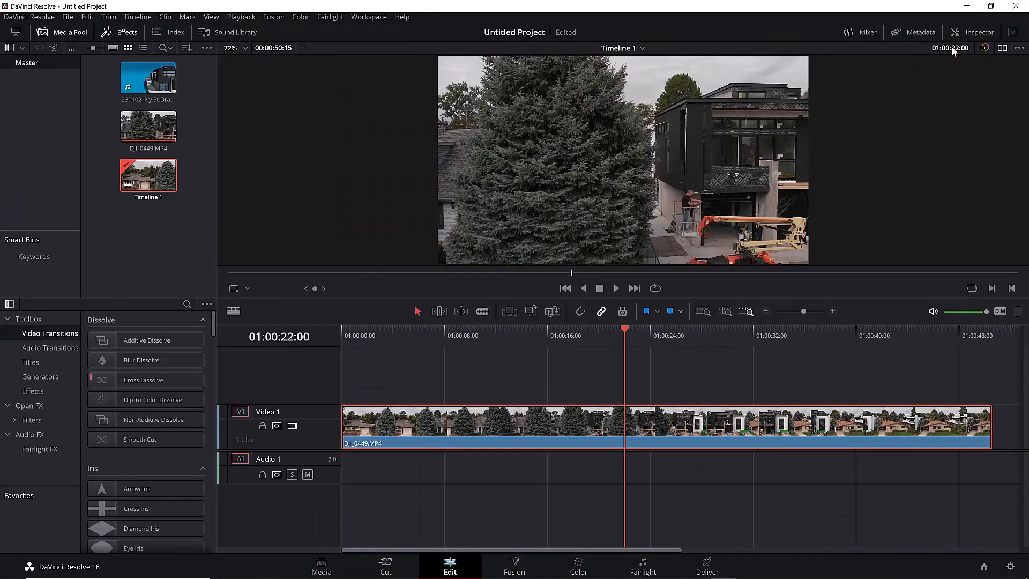
pyautogui.click(671, 312)
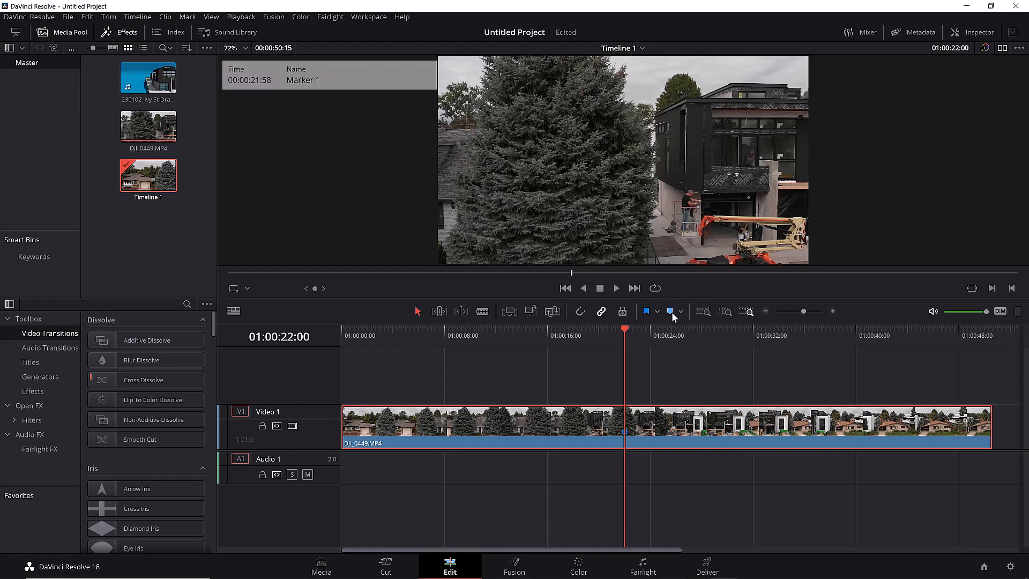
pyautogui.click(742, 387)
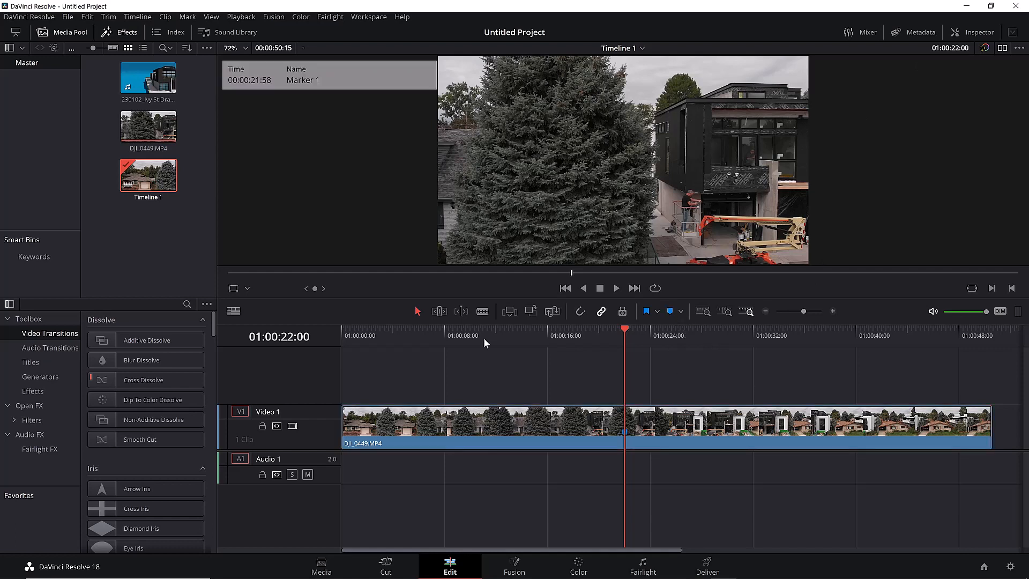
# Place 230102_Ivy St Draft.mp4 on a second video track above the drone clip, starting at the 01:00:22:00 marker
pyautogui.click(150, 80)
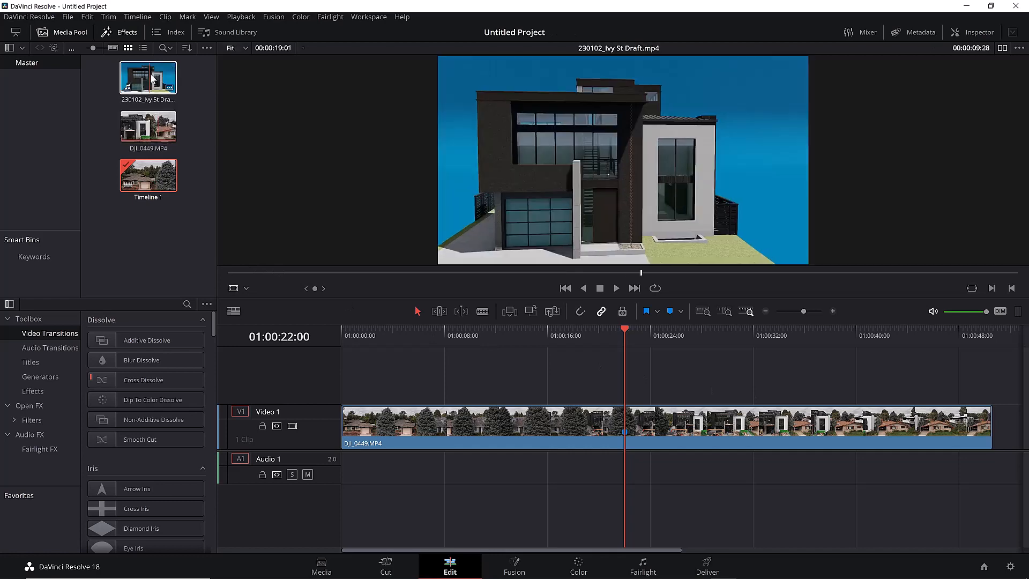
pyautogui.moveTo(150, 81); pyautogui.dragTo(702, 383)
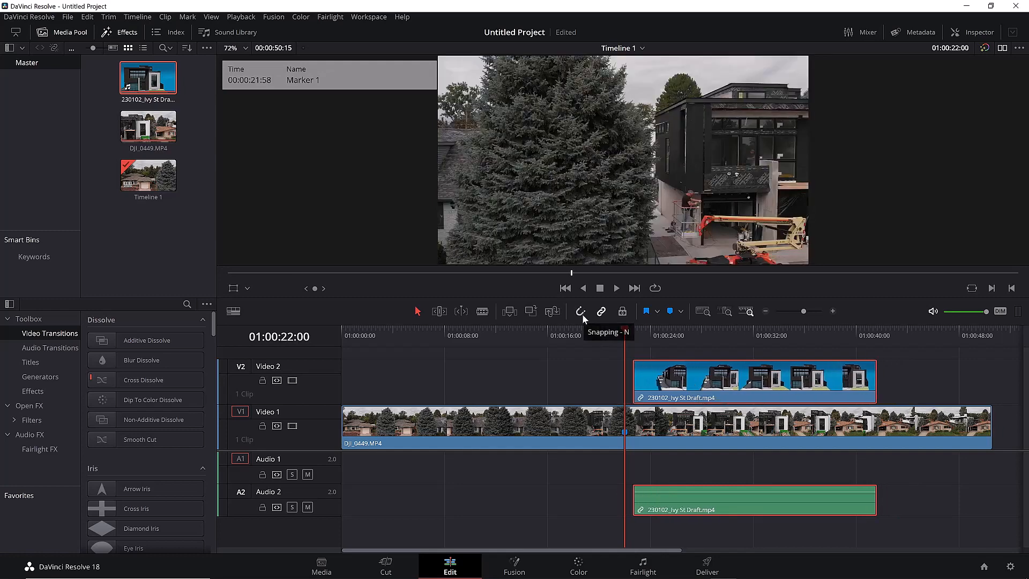
pyautogui.moveTo(680, 380); pyautogui.dragTo(671, 379)
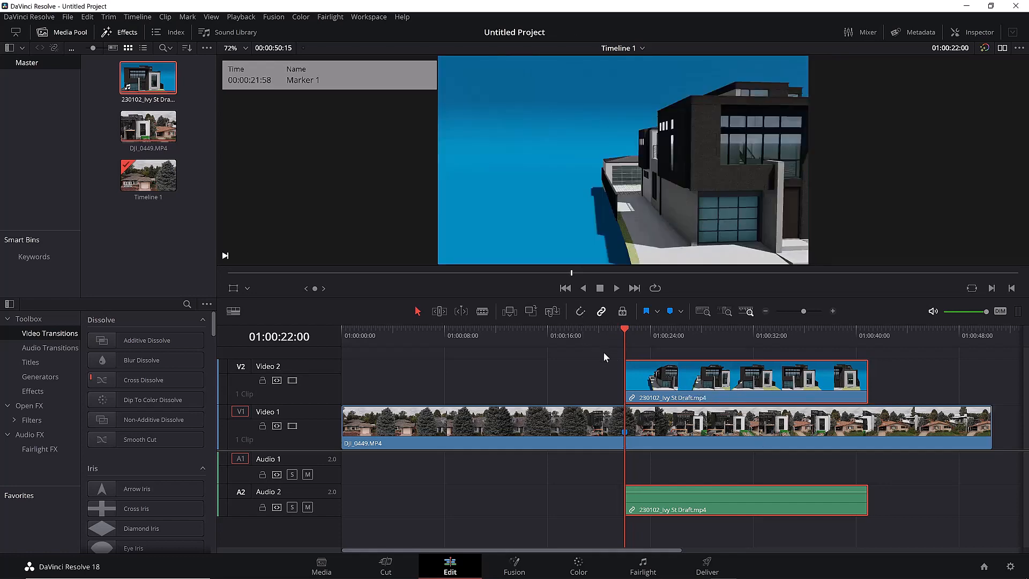
# Move the playhead to 01:00:23:03 and sample the render's blue background with the HSL Qualifier on the Color page
pyautogui.moveTo(604, 335); pyautogui.dragTo(639, 352)
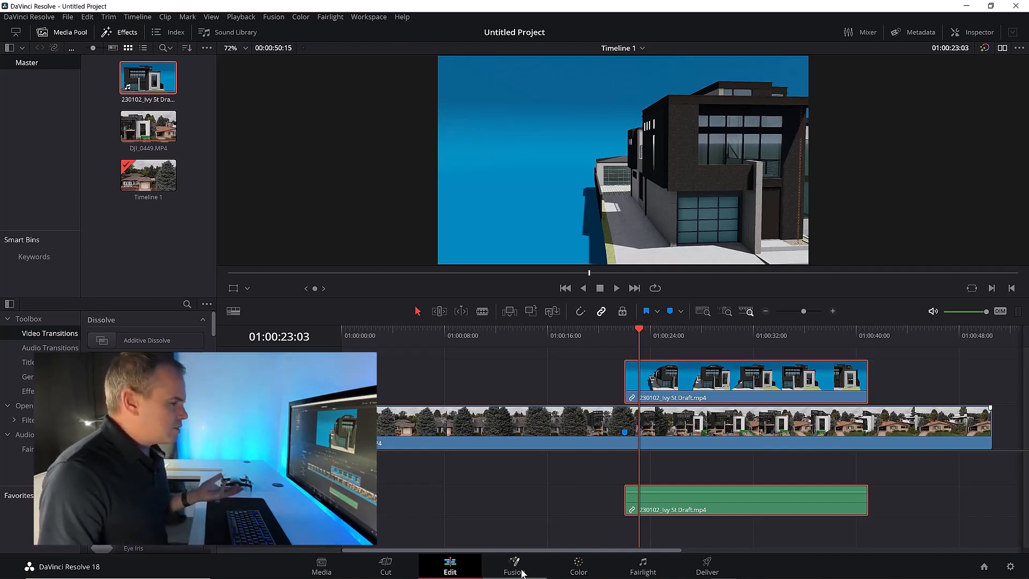
pyautogui.click(578, 567)
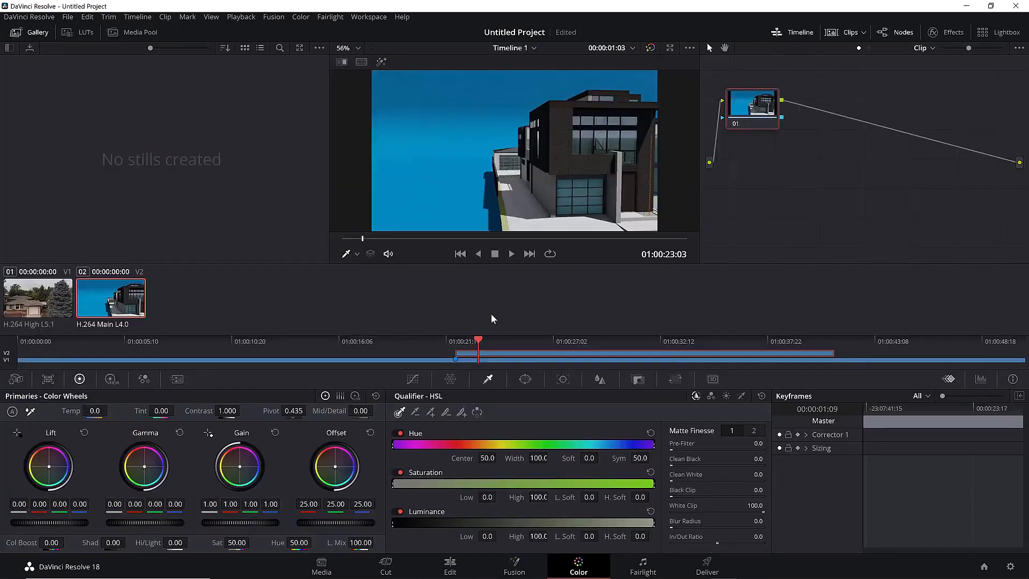
pyautogui.click(347, 255)
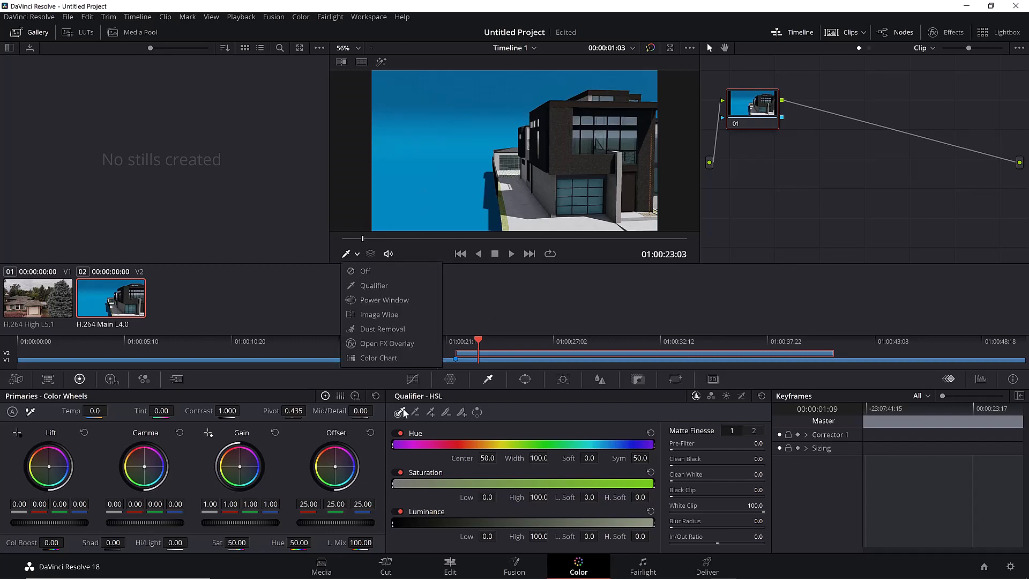
pyautogui.click(402, 412)
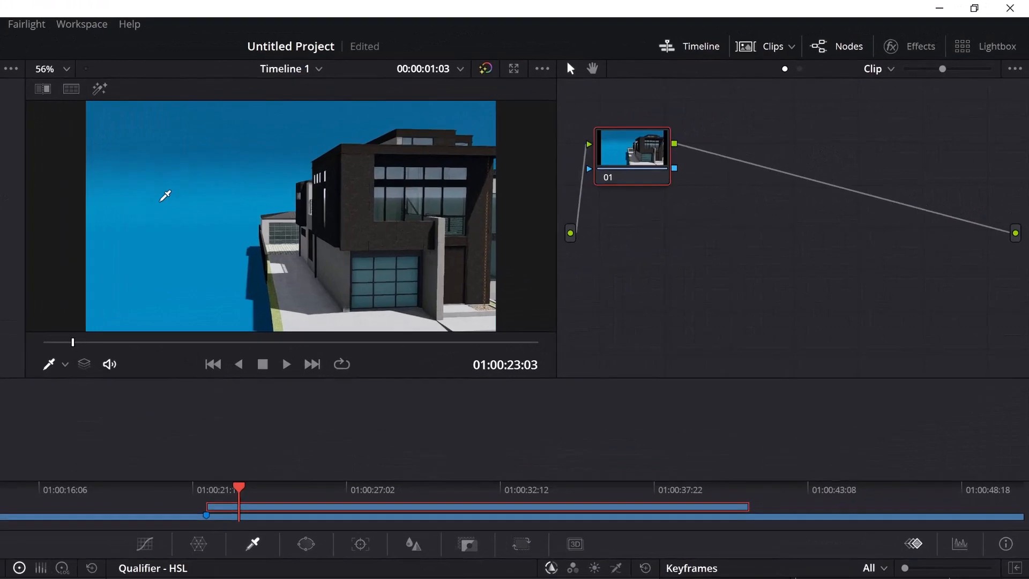
pyautogui.click(427, 136)
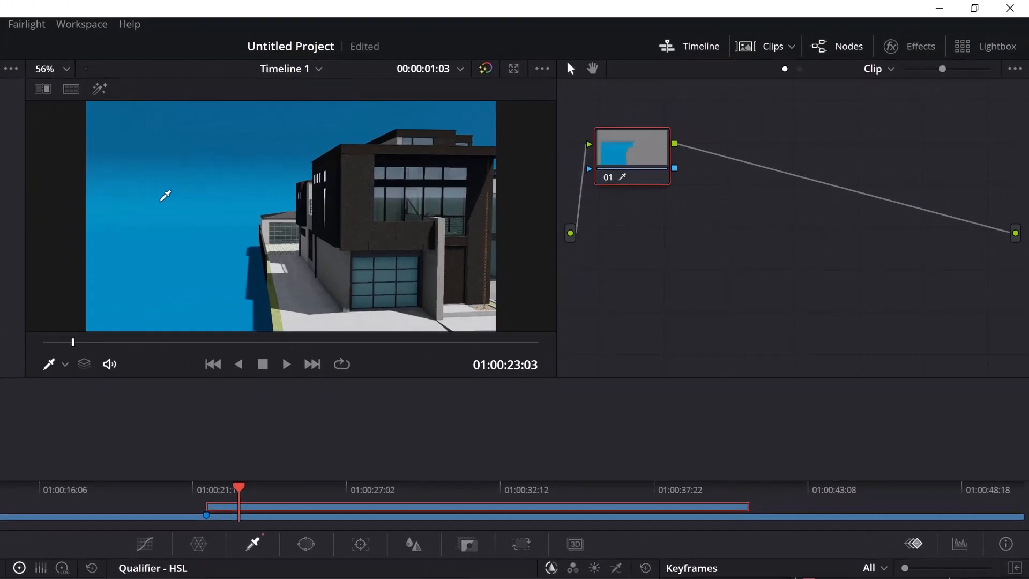
# Add an alpha output to the node graph and connect node 01's alpha output to it
pyautogui.rightClick(753, 254)
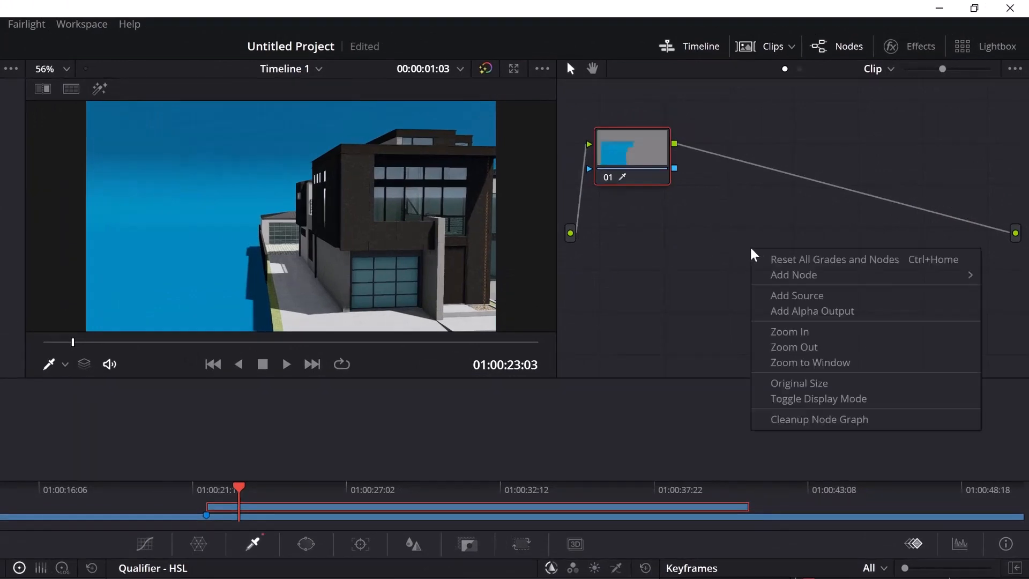
pyautogui.click(842, 313)
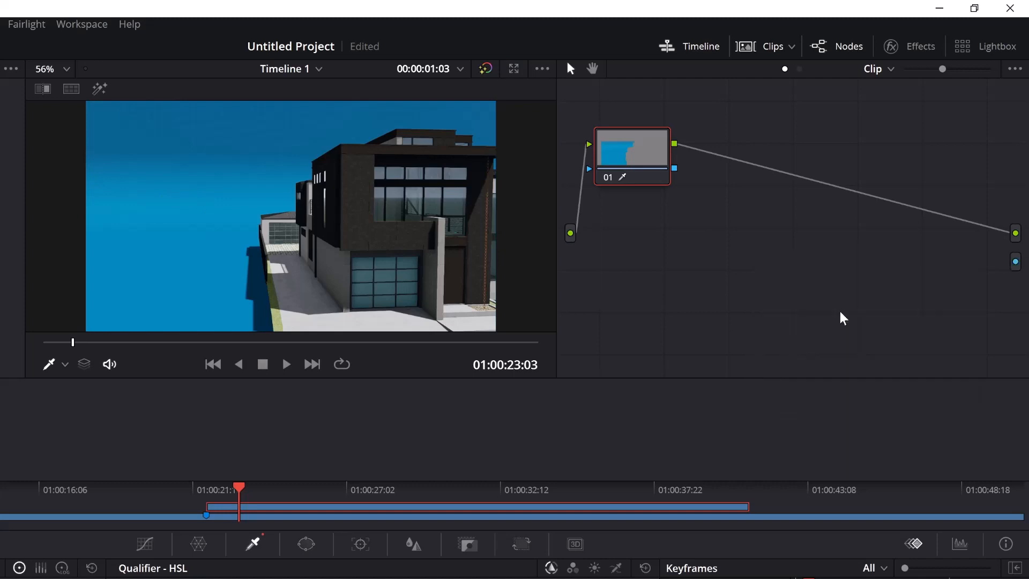
pyautogui.moveTo(675, 169); pyautogui.dragTo(1016, 262)
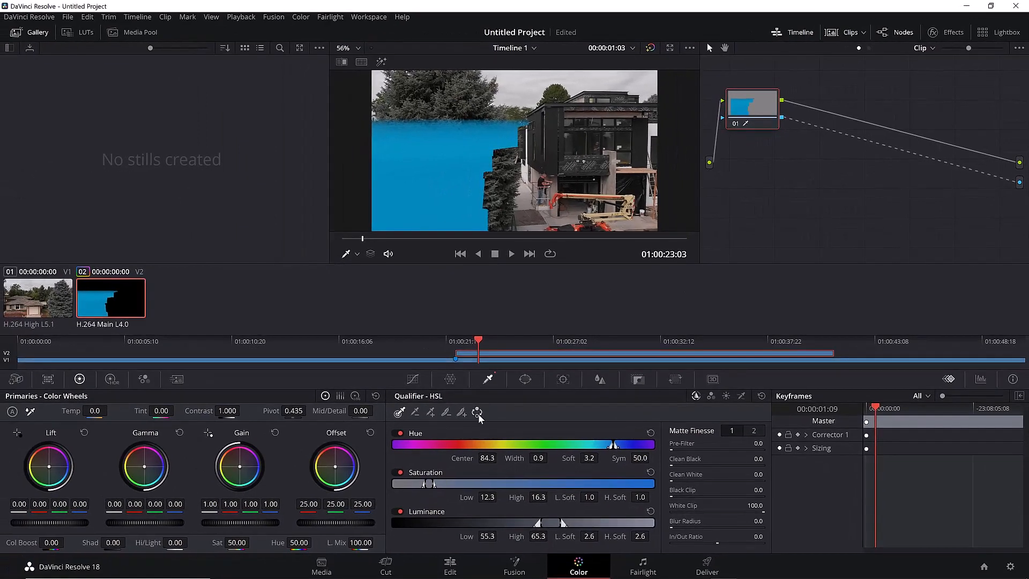
# Invert the qualifier selection and add the darker blue near the top of the image to it
pyautogui.click(477, 412)
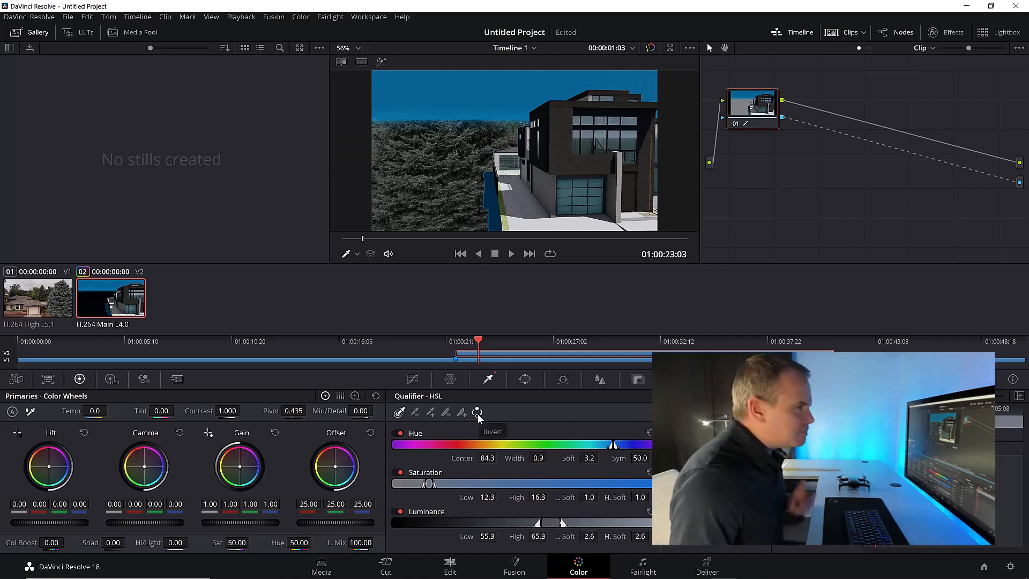
pyautogui.click(431, 412)
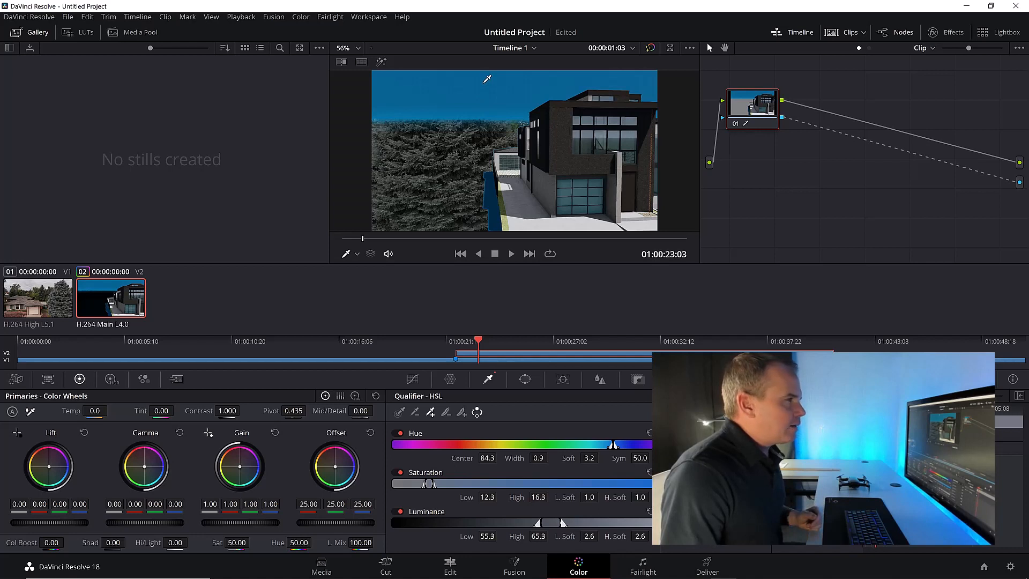
pyautogui.click(487, 79)
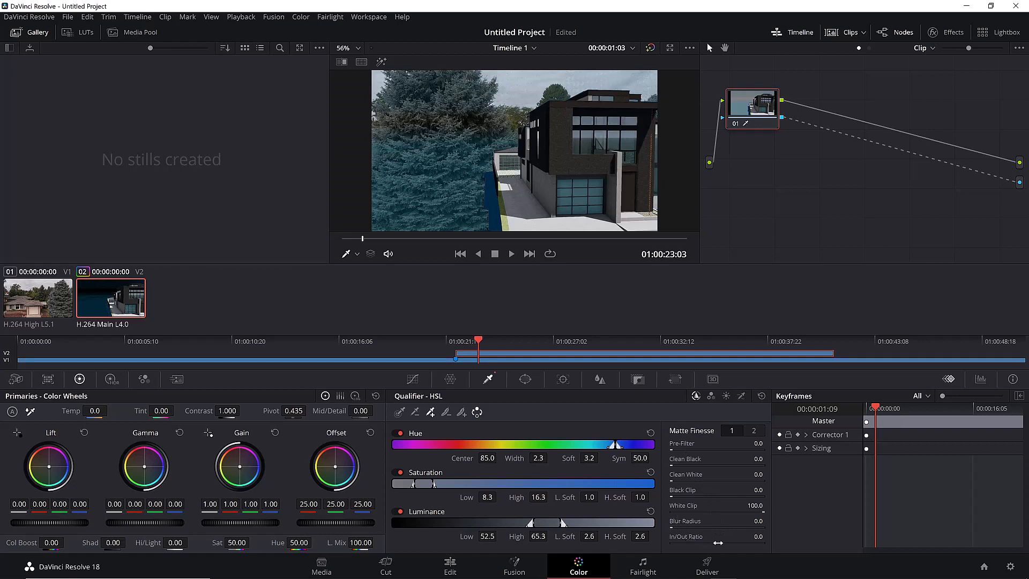
# Set the matte's In/Out Ratio to -77.6 and inspect the edges of the house and garage up close
pyautogui.moveTo(757, 536); pyautogui.dragTo(751, 536)
pyautogui.moveTo(711, 542); pyautogui.dragTo(703, 542)
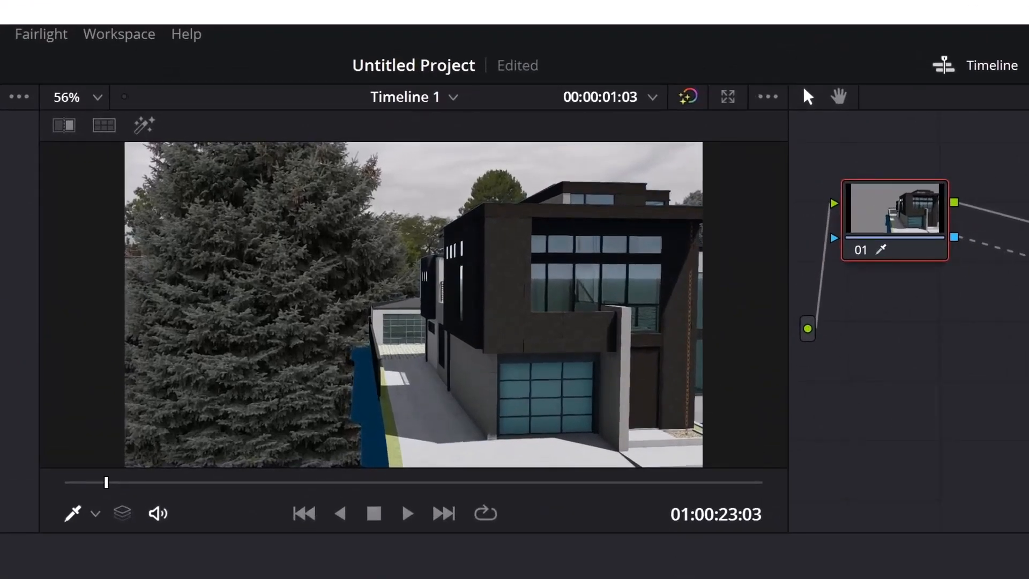
pyautogui.scroll(6, 397, 241)
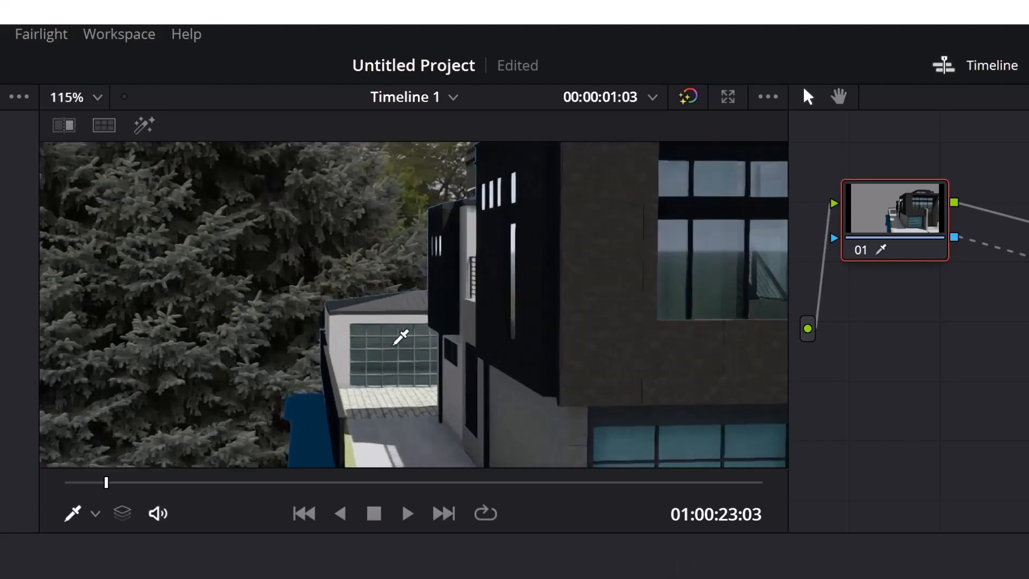
pyautogui.moveTo(435, 365); pyautogui.dragTo(337, 222, button='middle')
pyautogui.scroll(2, 256, 281)
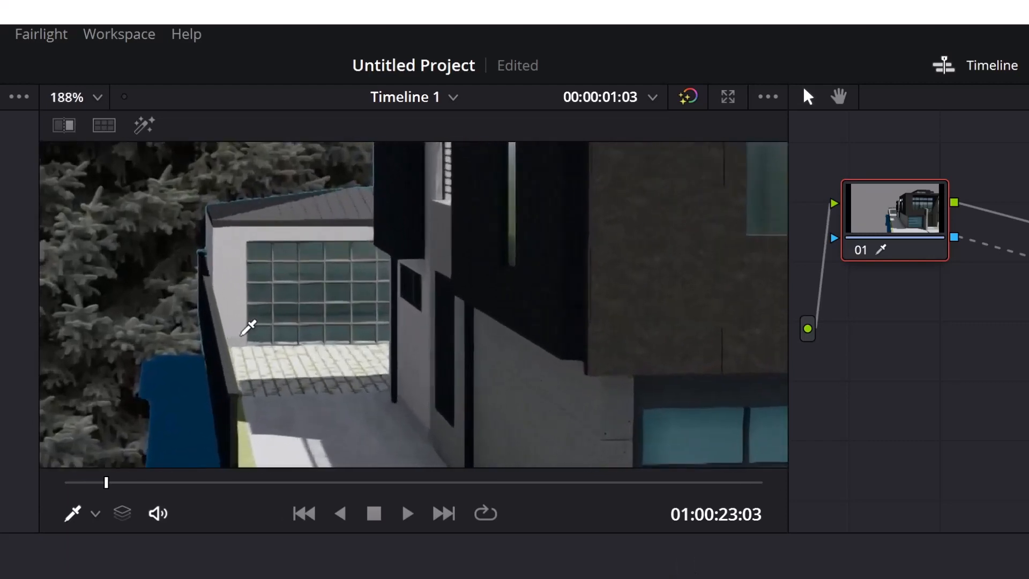
pyautogui.moveTo(244, 335); pyautogui.dragTo(391, 448, button='middle')
pyautogui.scroll(3, 403, 236)
pyautogui.moveTo(469, 364); pyautogui.dragTo(480, 452, button='middle')
pyautogui.moveTo(471, 234); pyautogui.dragTo(473, 311, button='middle')
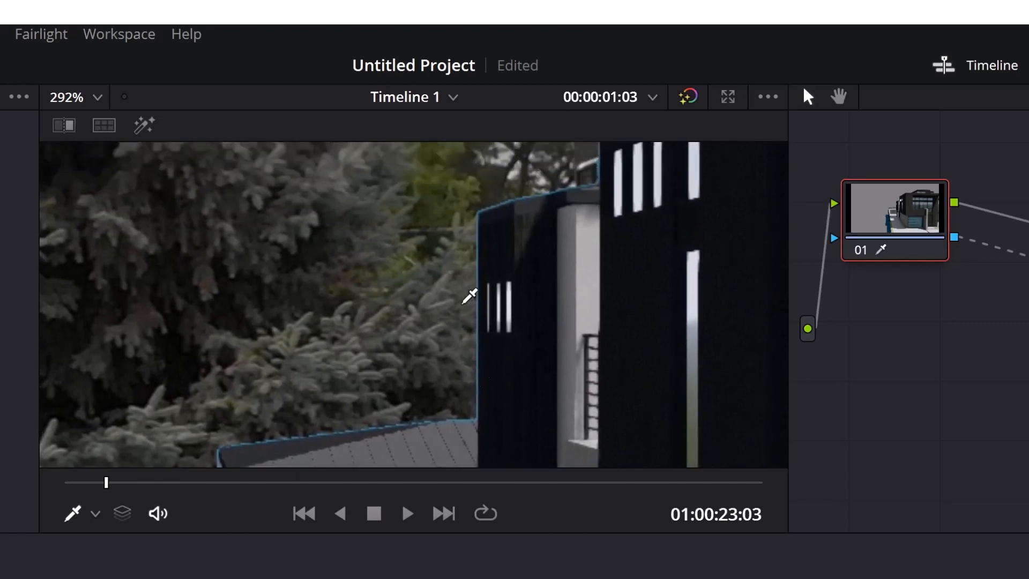
pyautogui.scroll(-5, 470, 295)
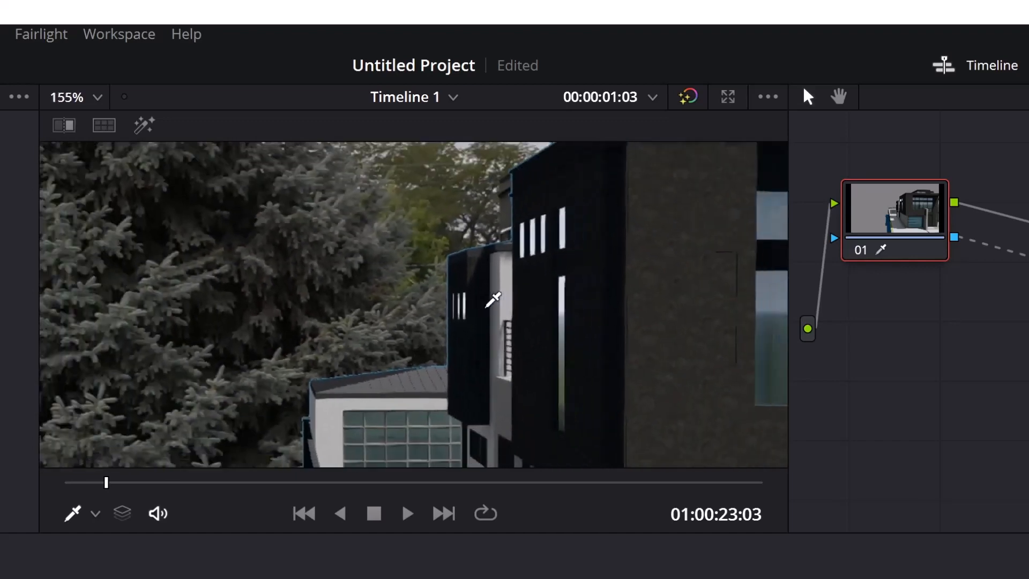
pyautogui.scroll(-1, 490, 295)
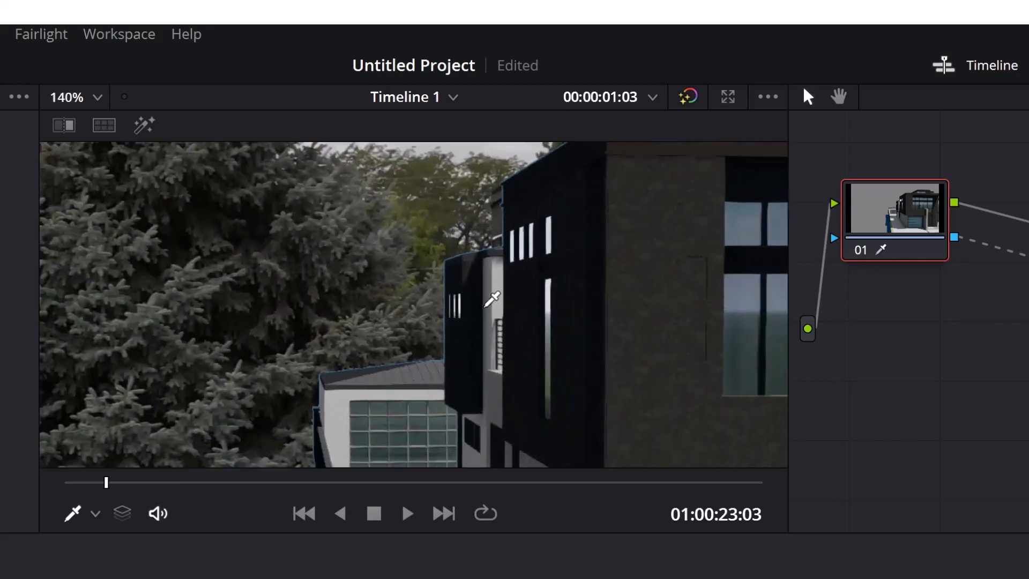
# Set the matte's Blur Radius to 10.5 and check the house edges and the whole composite
pyautogui.scroll(2, 492, 290)
pyautogui.scroll(4, 503, 227)
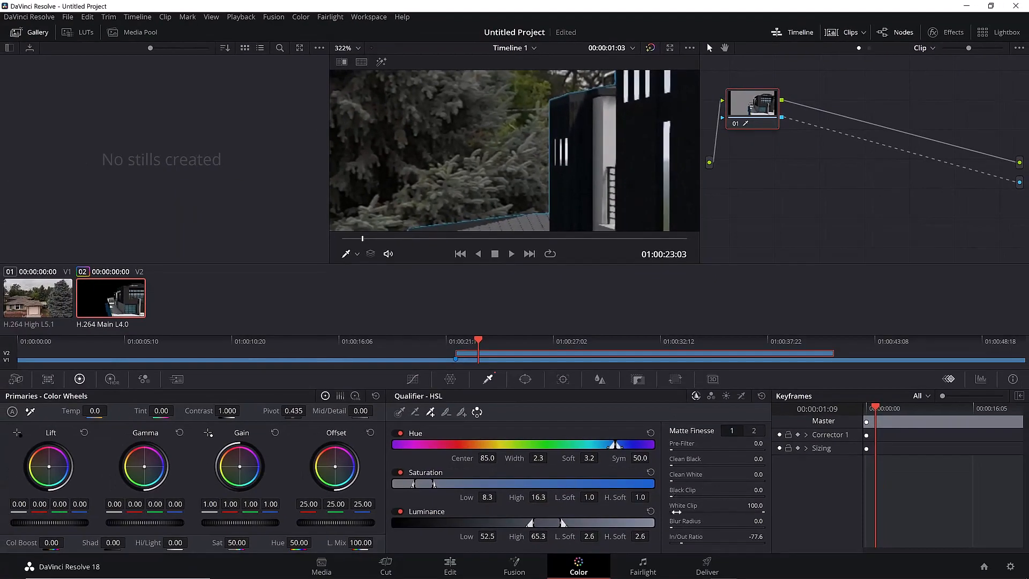
pyautogui.moveTo(686, 521); pyautogui.dragTo(731, 521)
pyautogui.scroll(-5, 504, 193)
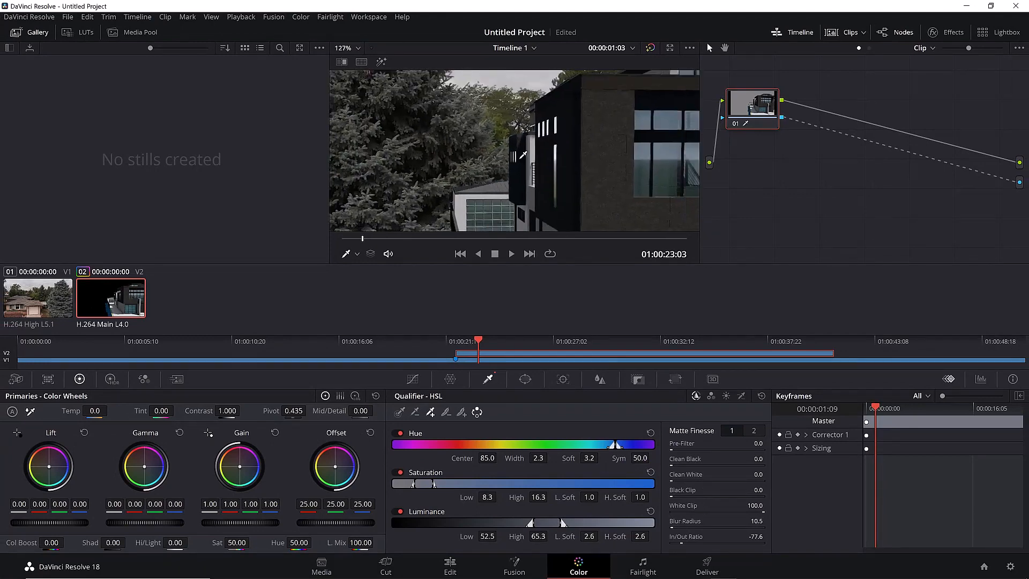
pyautogui.moveTo(588, 147)
pyautogui.mouseDown(button='middle')
pyautogui.moveTo(436, 177)
pyautogui.moveTo(552, 144)
pyautogui.mouseUp(button='middle')
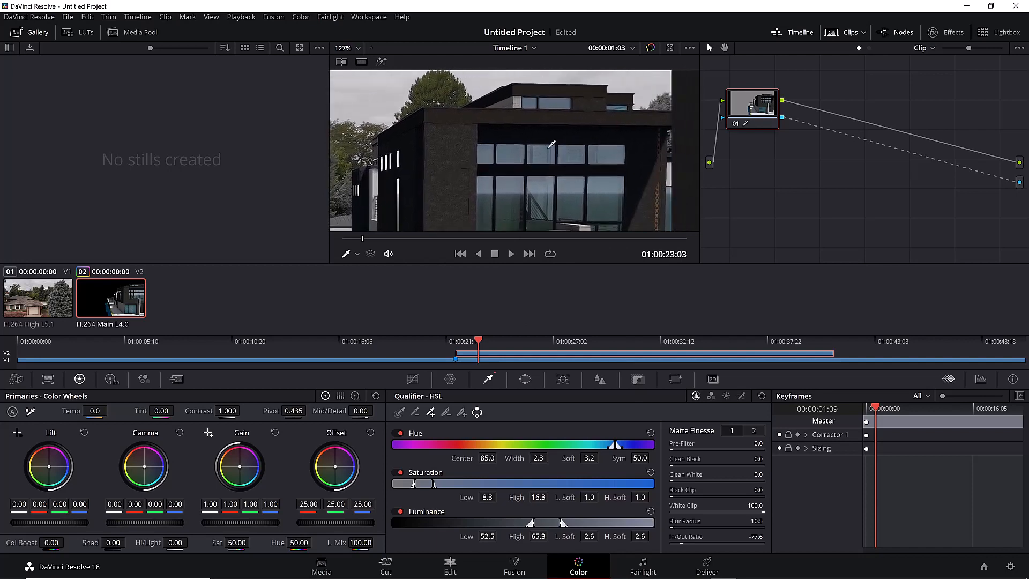
pyautogui.scroll(-5, 552, 144)
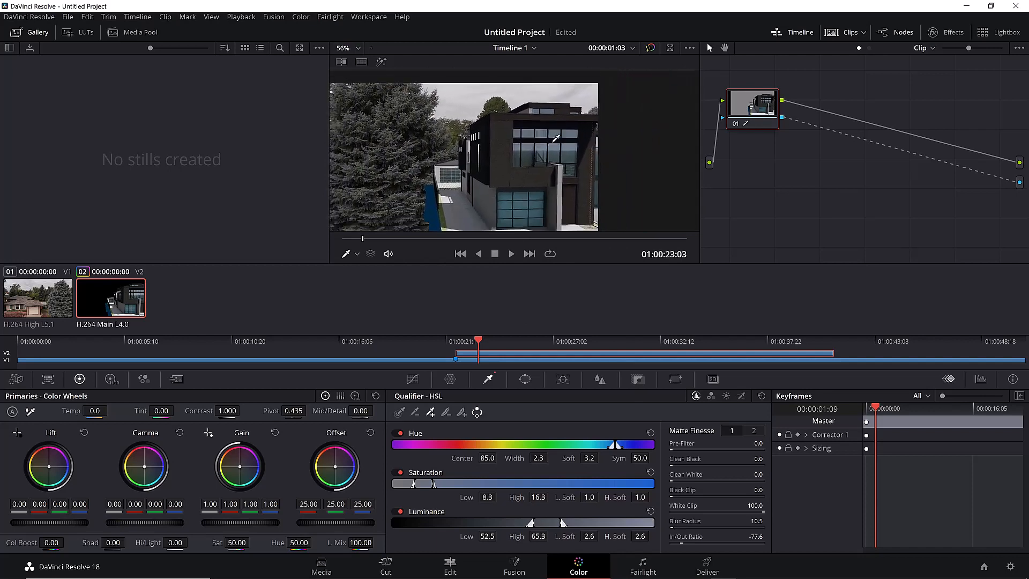
pyautogui.scroll(-1, 555, 138)
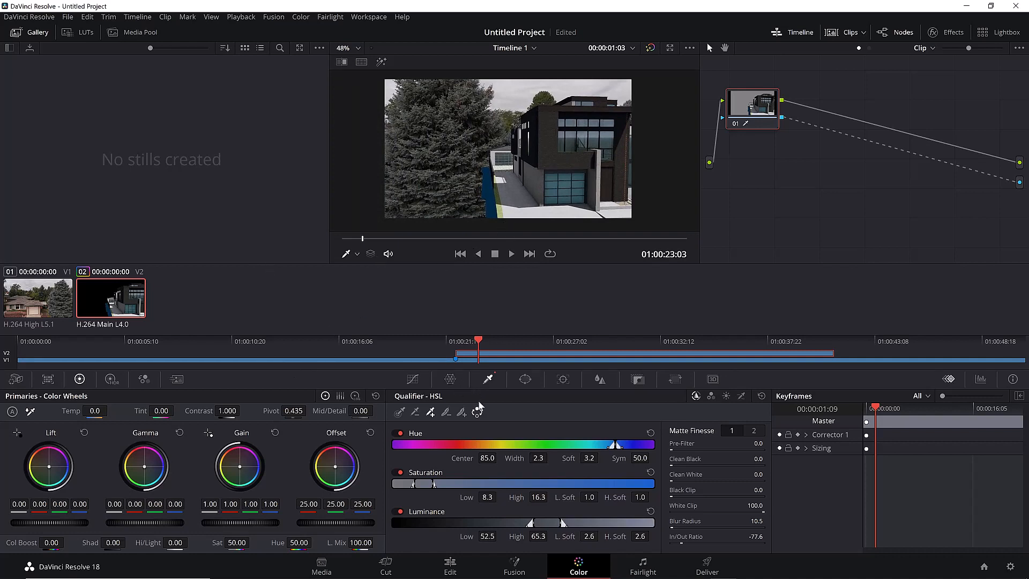
# Scrub the keyed composite to 01:00:38:01, then play the Edit page timeline from near its start and across the render's entry
pyautogui.moveTo(476, 344); pyautogui.dragTo(773, 367)
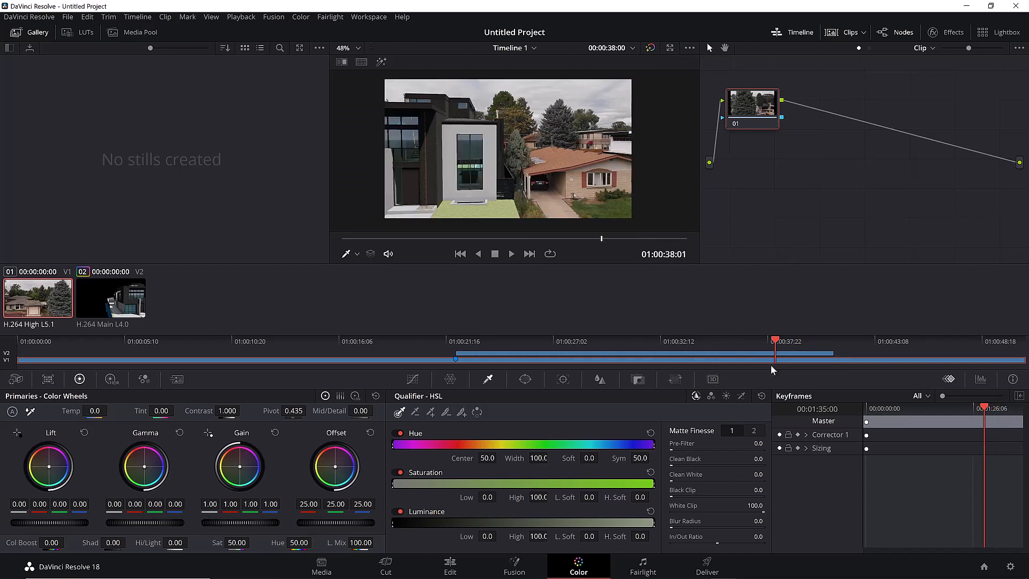
pyautogui.click(448, 572)
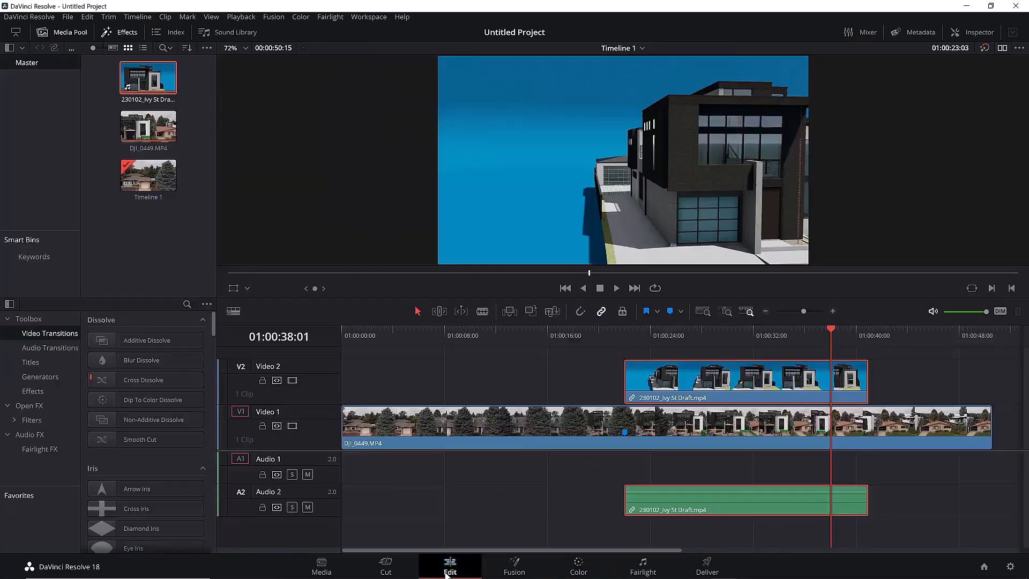
pyautogui.moveTo(545, 338); pyautogui.dragTo(360, 331)
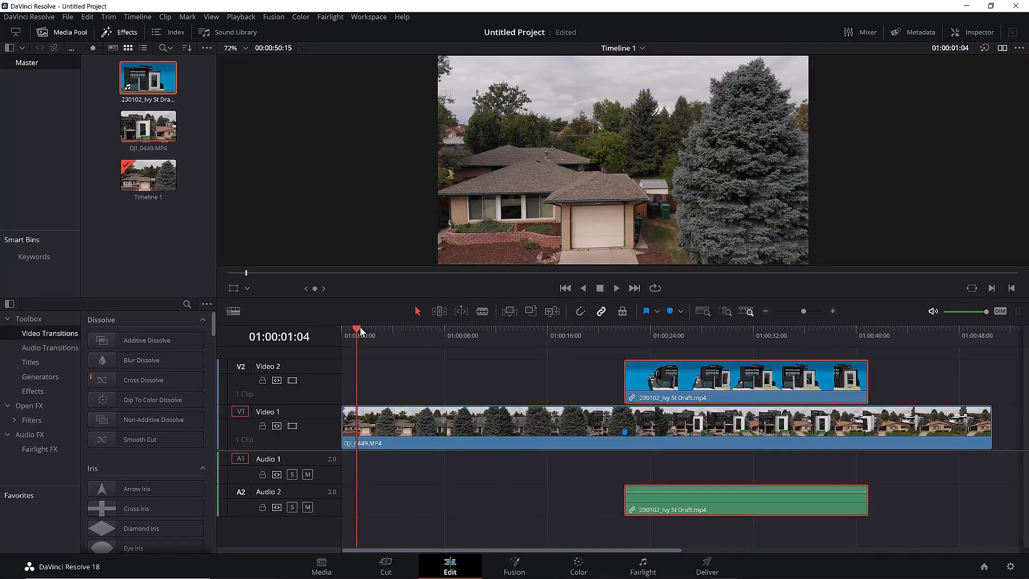
pyautogui.press('space')
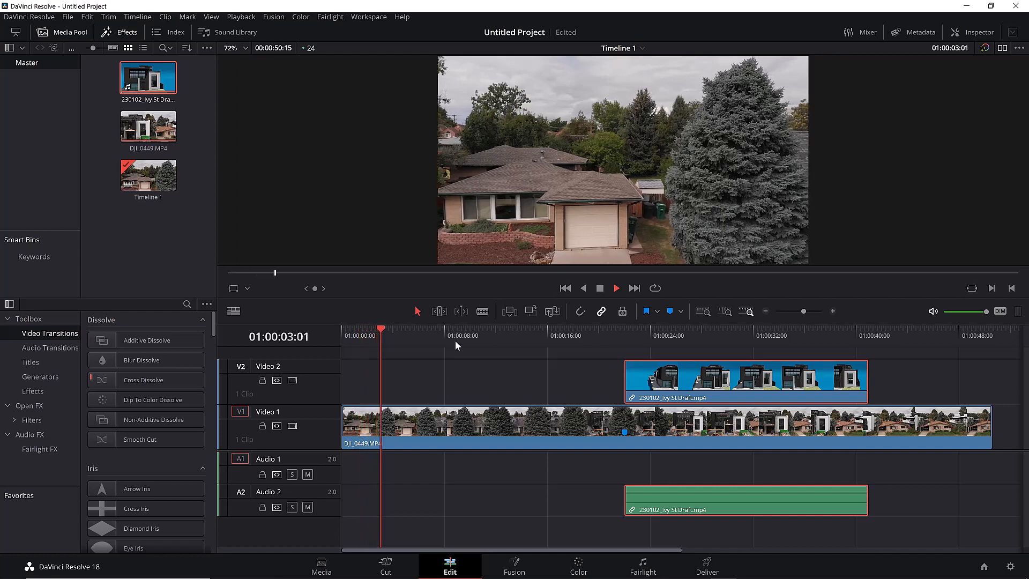
pyautogui.click(535, 331)
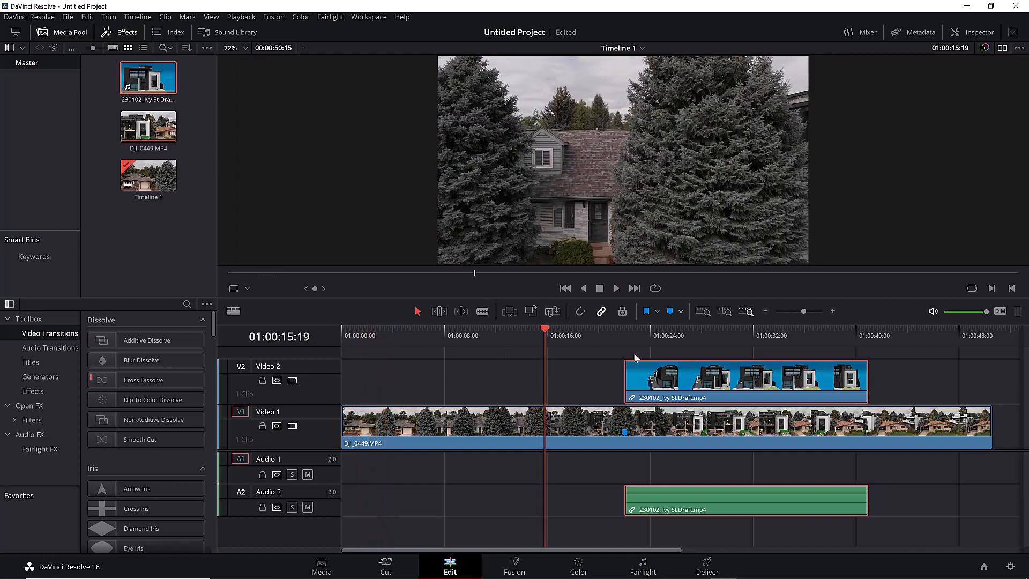
pyautogui.press('space')
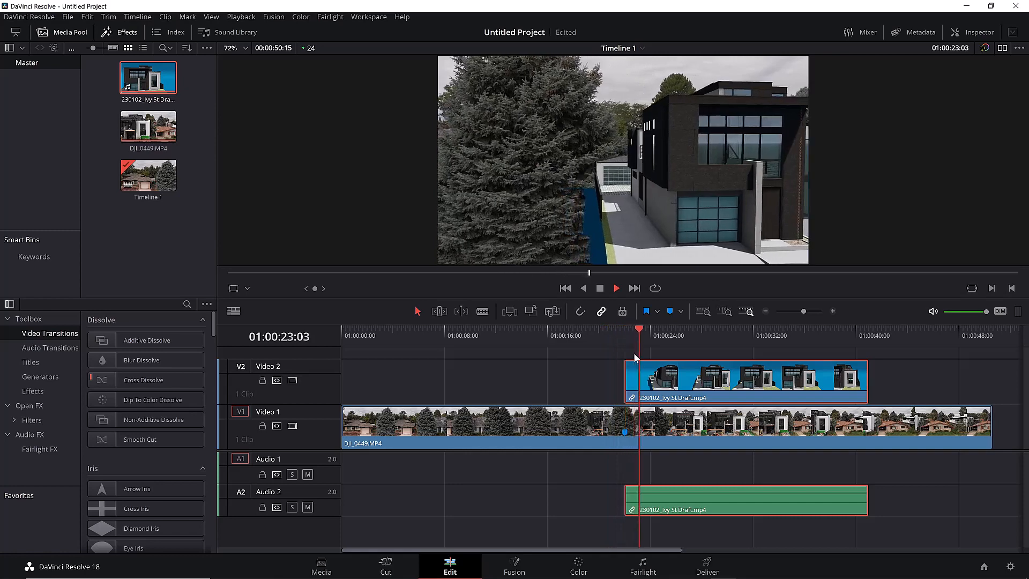
pyautogui.press('space')
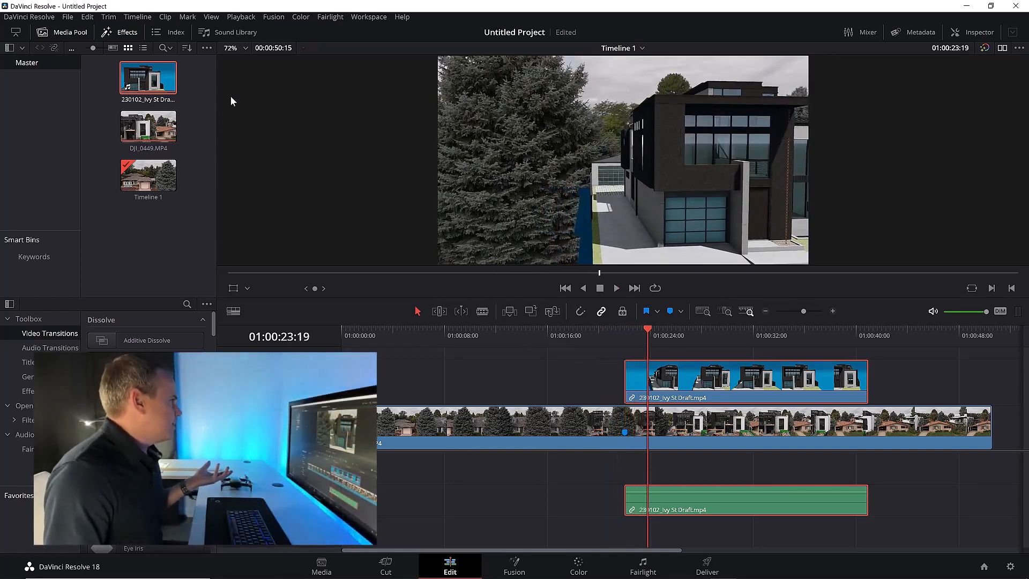
# Add an Additive Dissolve transition to both the start and the end of the 230102_Ivy St Draft.mp4 clip on Video 2
pyautogui.click(124, 31)
pyautogui.click(124, 31)
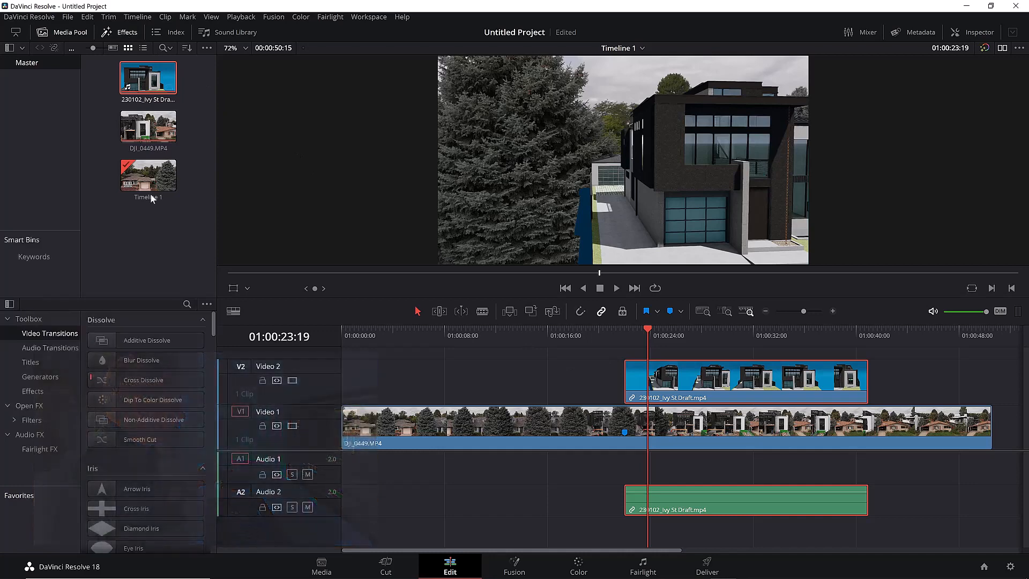
pyautogui.moveTo(161, 346); pyautogui.dragTo(637, 374)
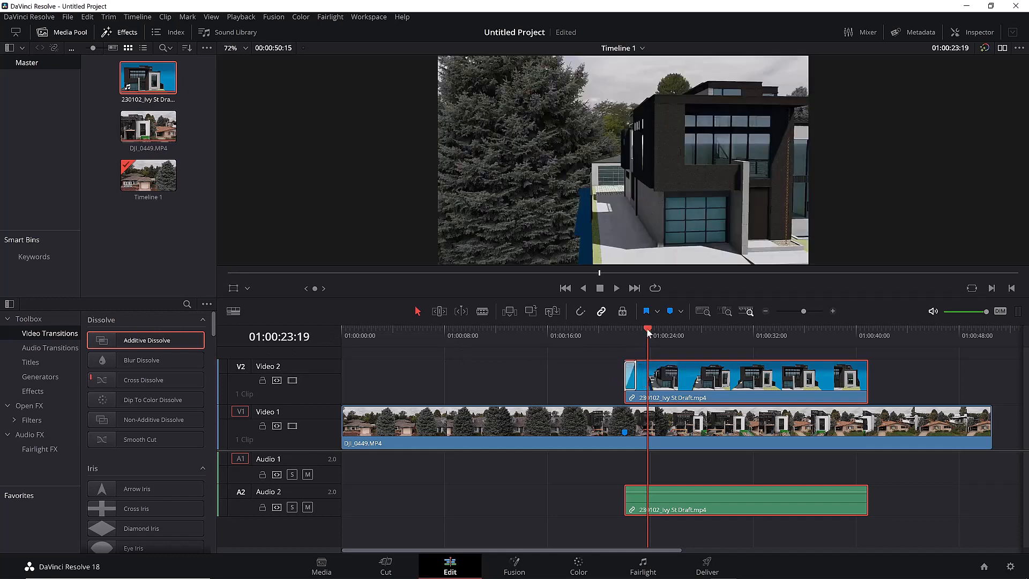
pyautogui.moveTo(649, 332); pyautogui.dragTo(708, 329)
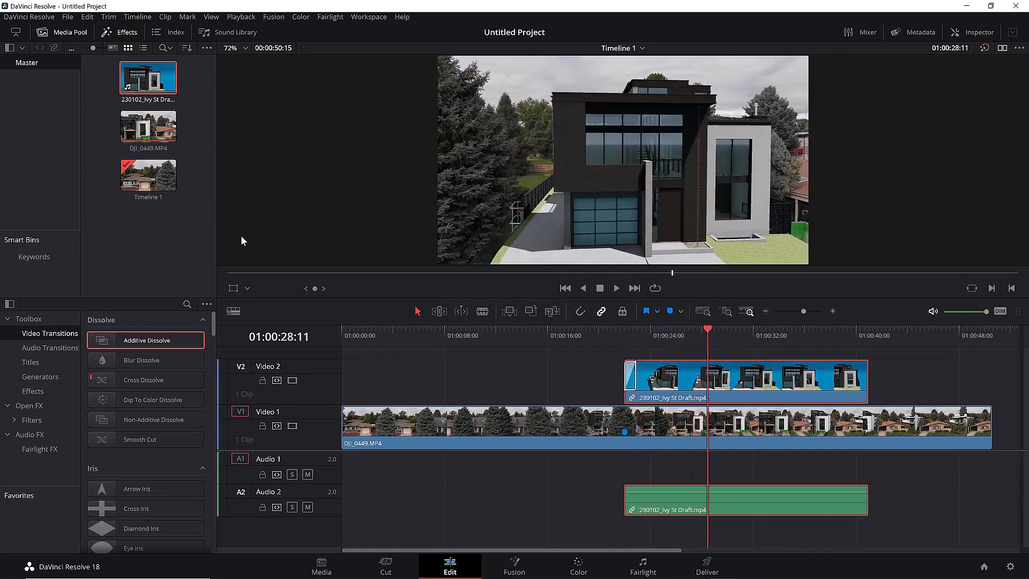
pyautogui.moveTo(141, 339); pyautogui.dragTo(860, 381)
pyautogui.moveTo(151, 346); pyautogui.dragTo(855, 382)
# Scrub through the composited section from 01:00:23:22 to 01:00:41:01 and back to review the transitions and the house alignment
pyautogui.moveTo(707, 330); pyautogui.dragTo(649, 343)
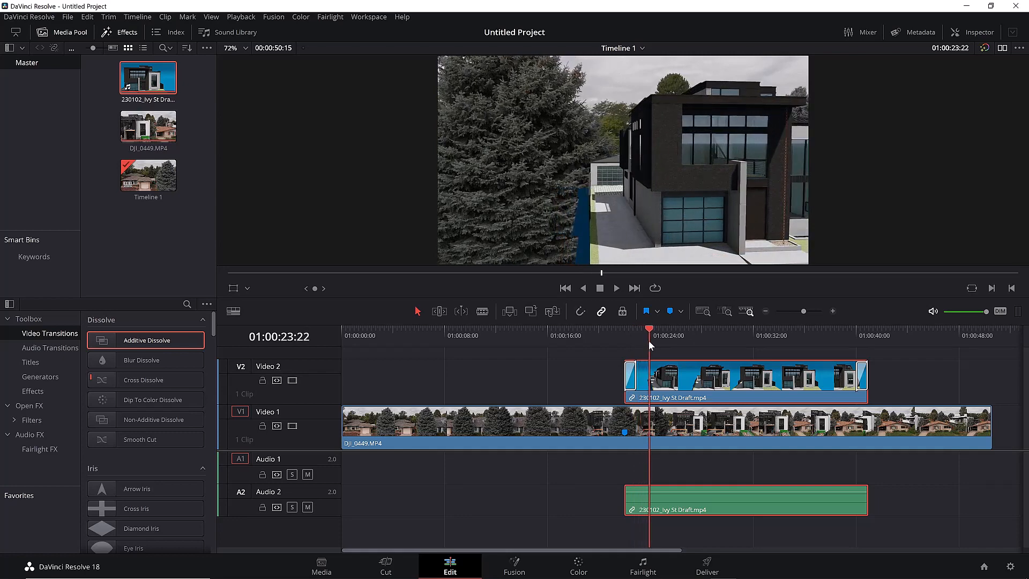
pyautogui.moveTo(648, 340); pyautogui.dragTo(652, 342)
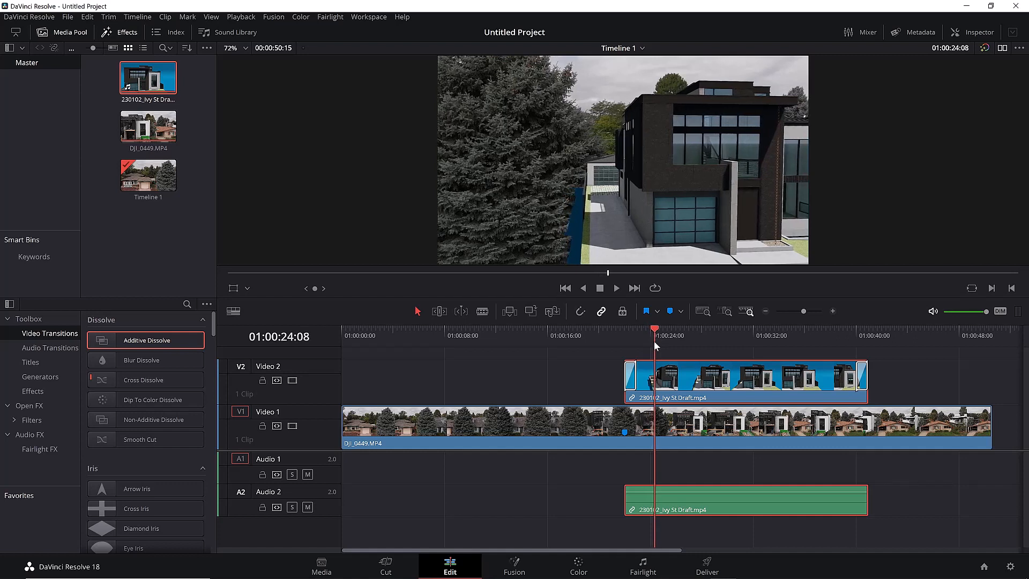
pyautogui.moveTo(654, 341); pyautogui.dragTo(709, 359)
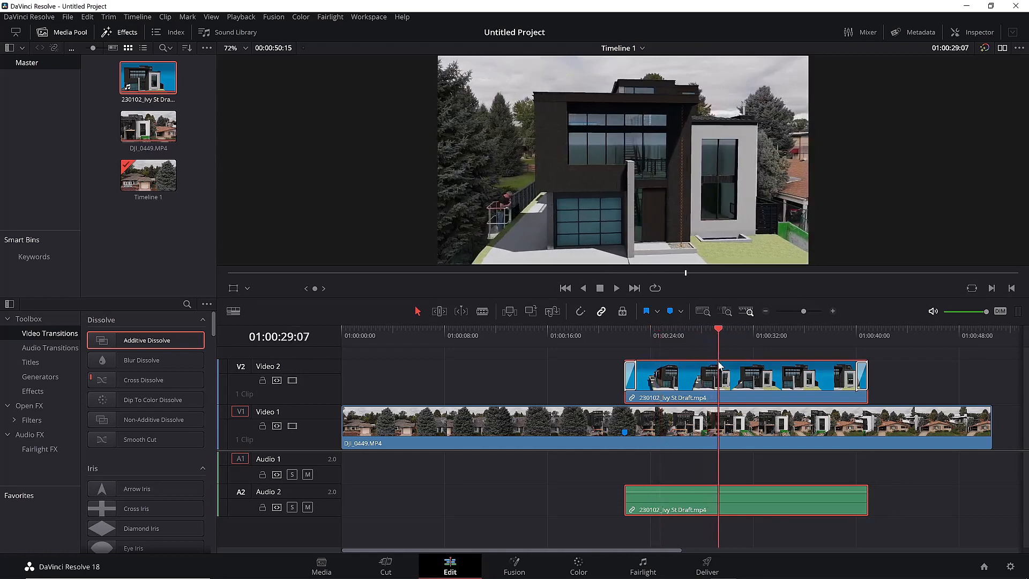
pyautogui.moveTo(720, 366); pyautogui.dragTo(869, 394)
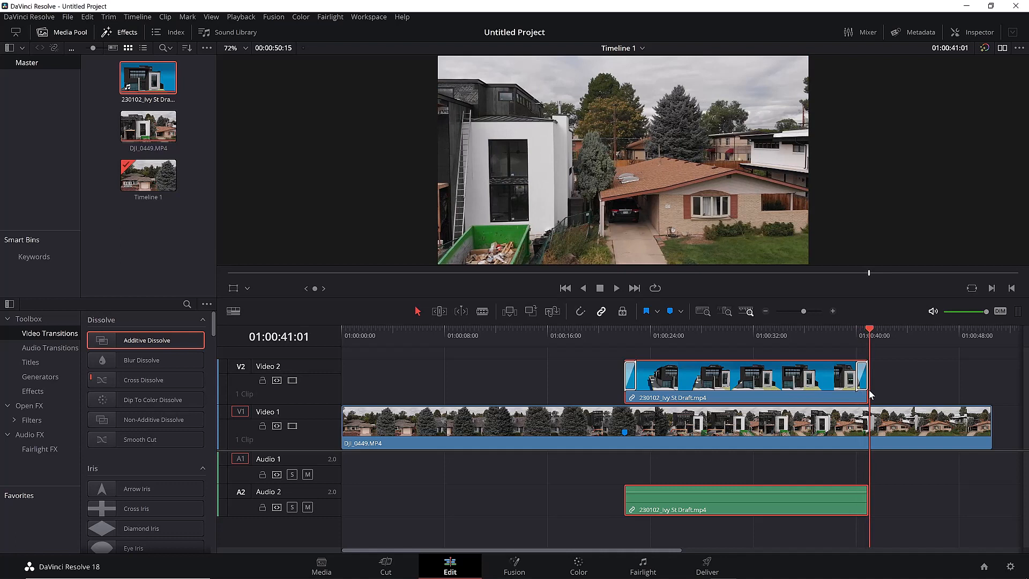
pyautogui.moveTo(869, 390); pyautogui.dragTo(735, 417)
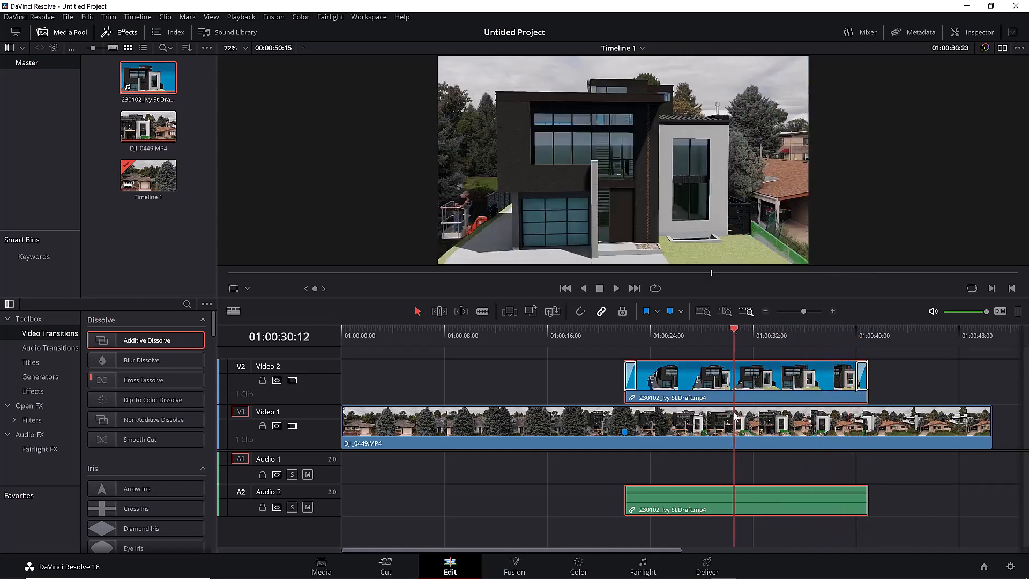